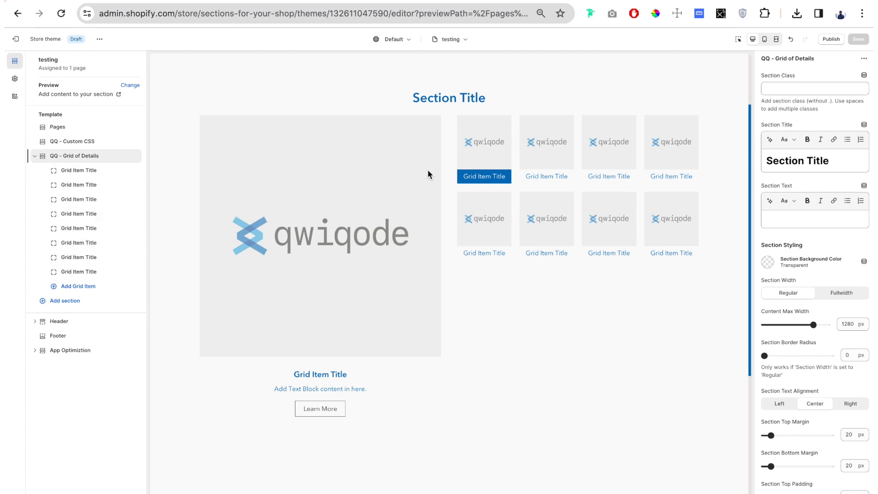
Examine the first grid item's title, text block and button label fields alongside the preview.
click(83, 172)
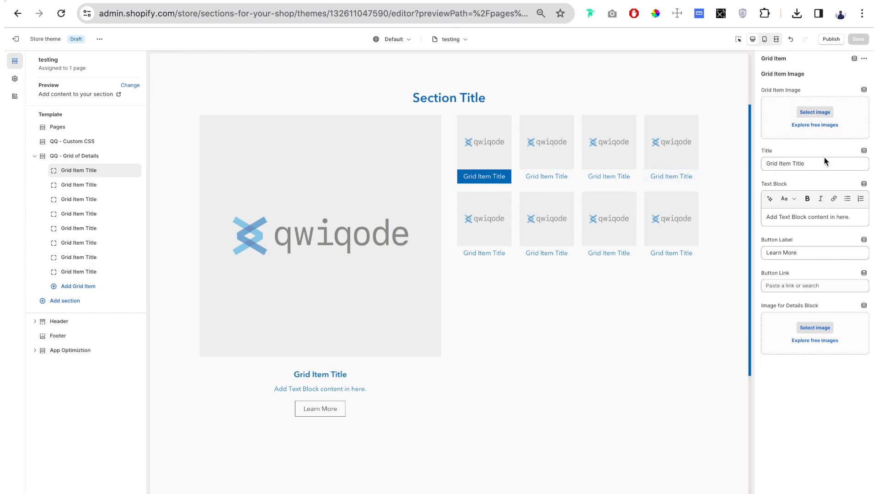
triple_click(819, 164)
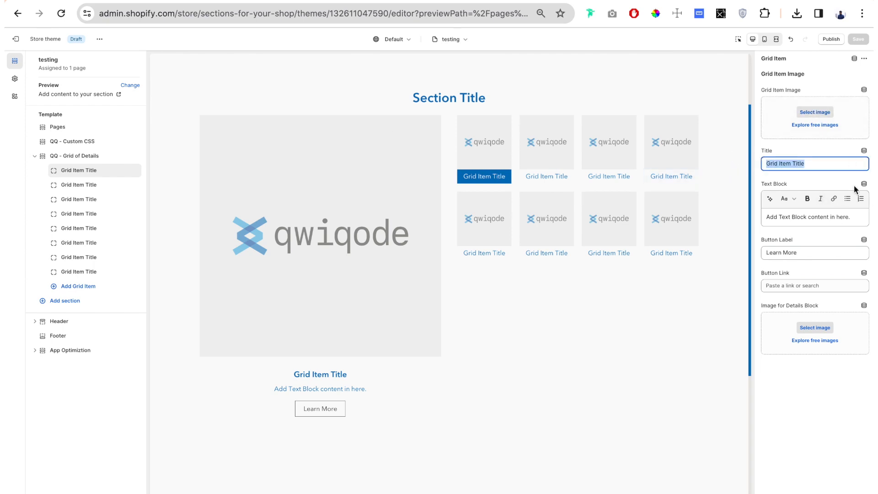
triple_click(804, 221)
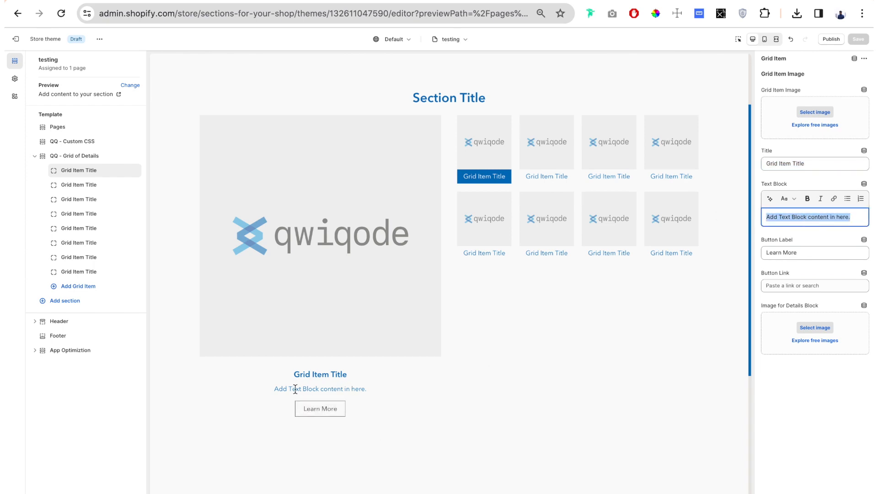
drag(296, 389, 366, 389)
triple_click(810, 254)
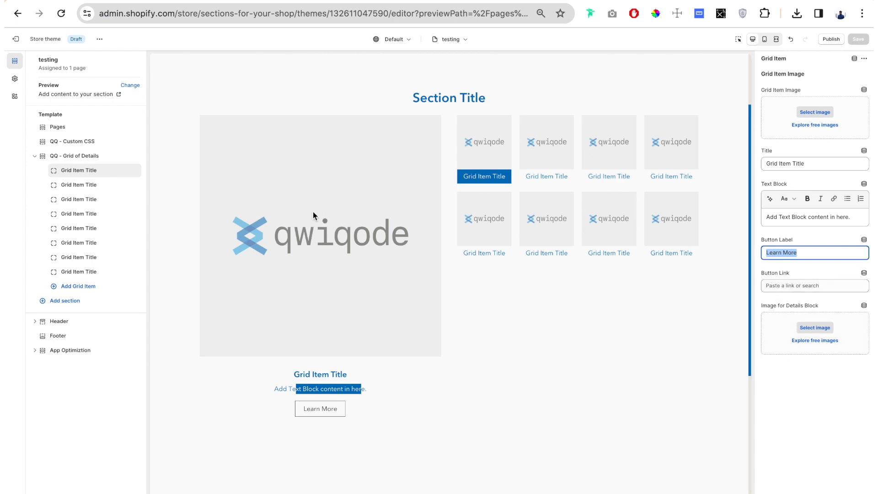
click(808, 391)
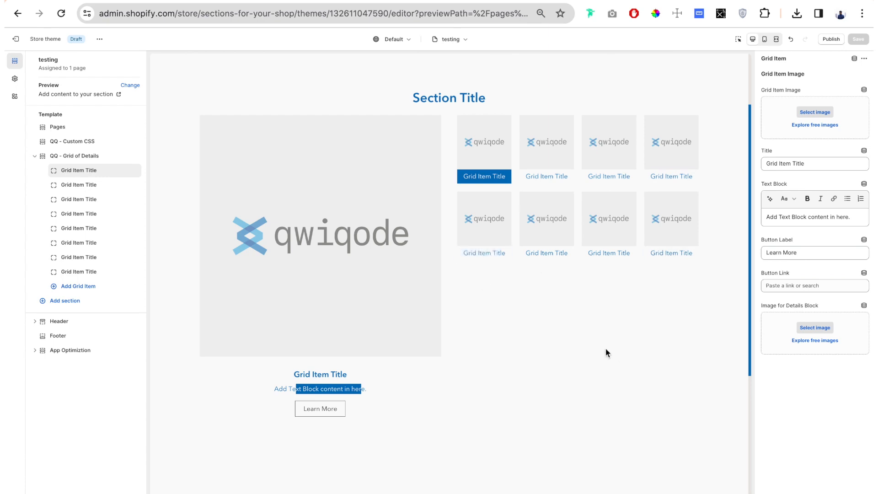
Assign the 1_-_Real_Cocoa JPG as the first grid item's image and title the item "Real Cocoa".
click(815, 112)
click(375, 210)
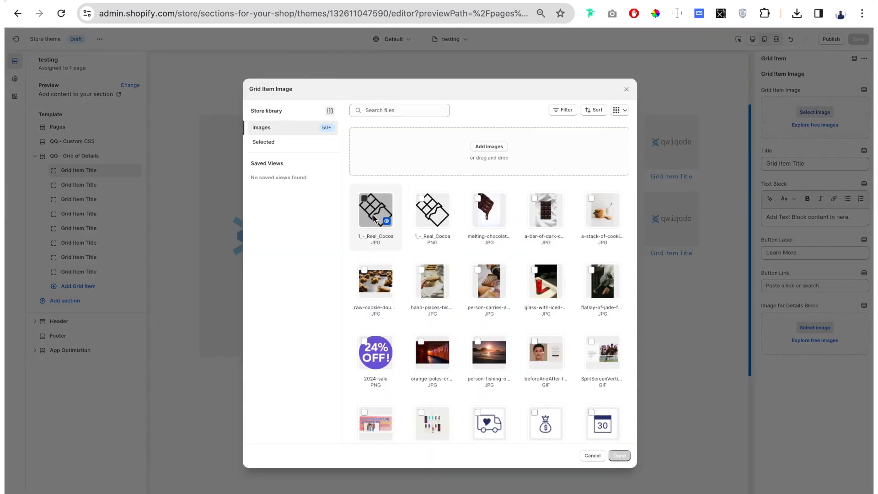
click(625, 459)
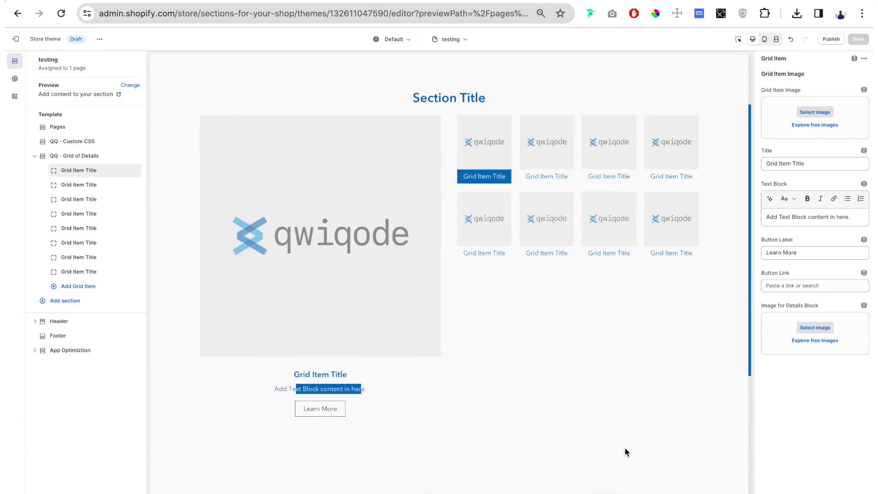
triple_click(810, 242)
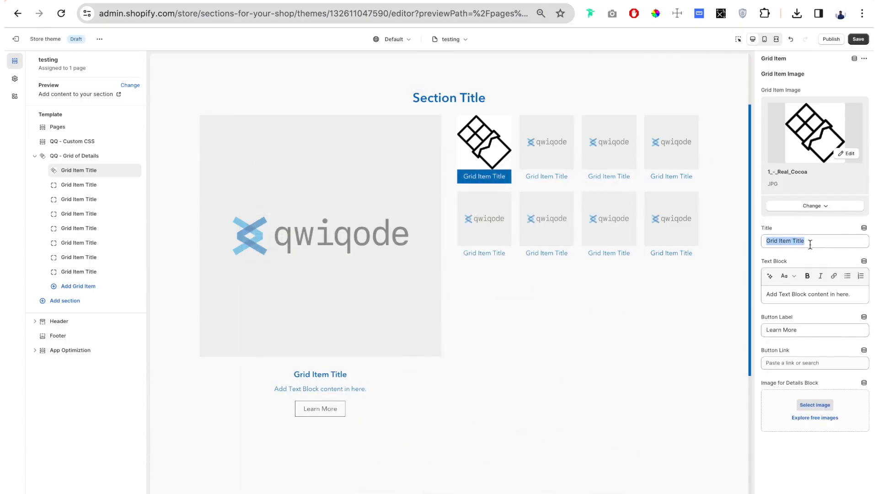
text(Real Cocoa)
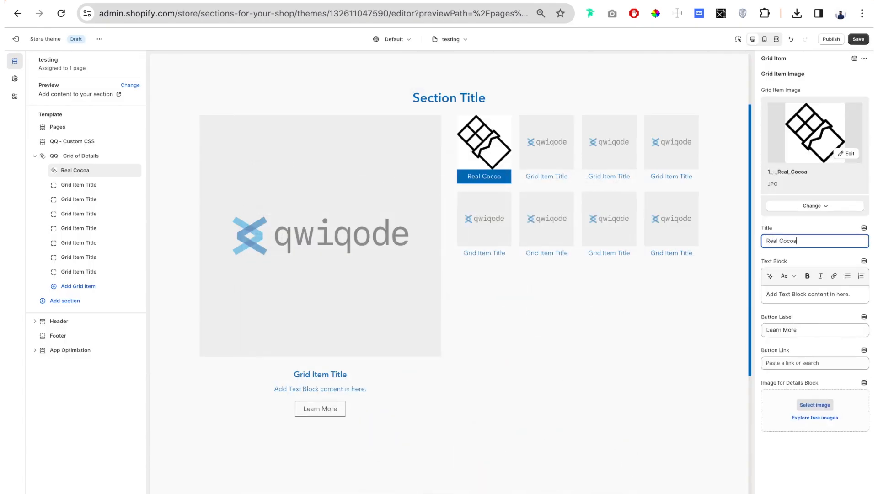
Replace the Real Cocoa item's text block with "We always use Real Cocoa!".
triple_click(819, 295)
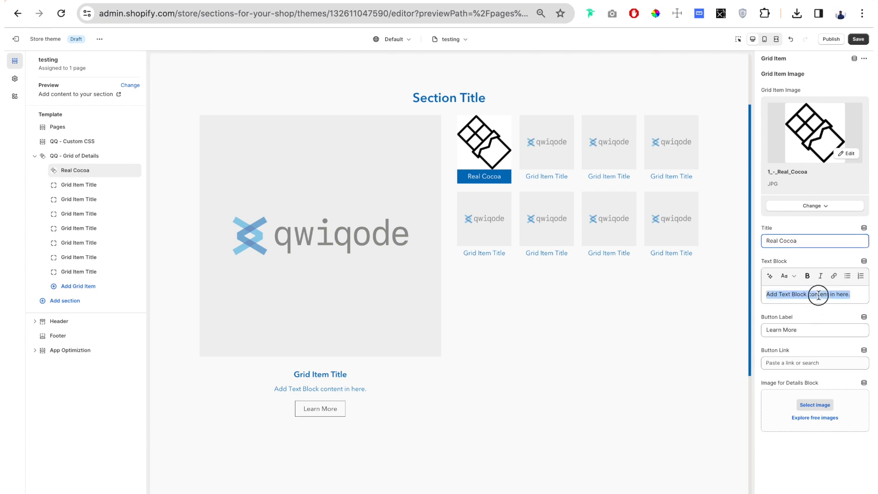
text(We alw)
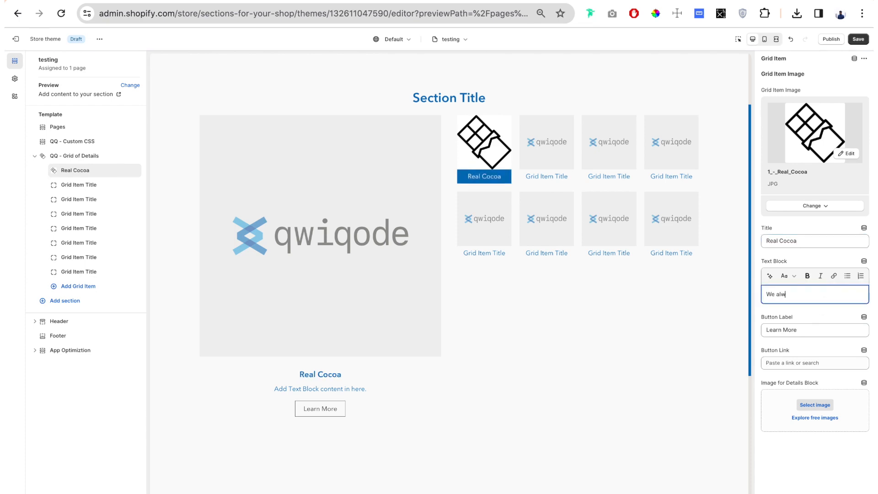
text(ays use Real Cocoa!)
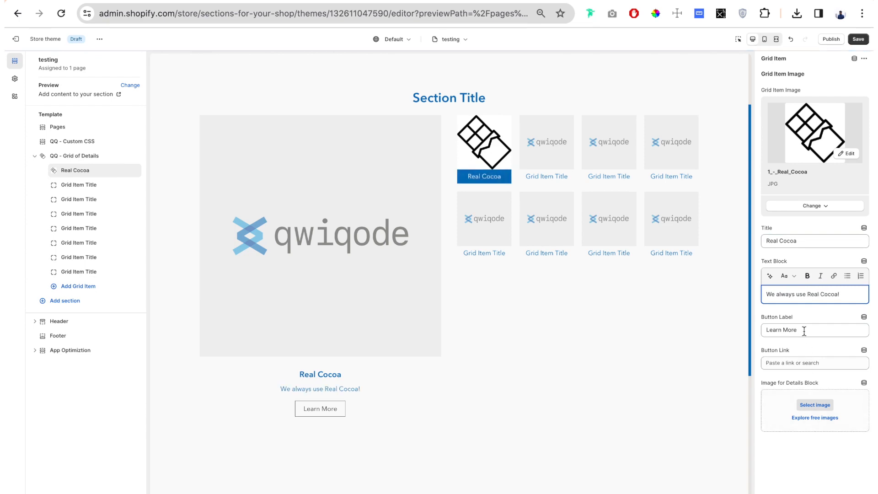
Clear the Real Cocoa item's button label so it has no button.
drag(804, 331, 736, 330)
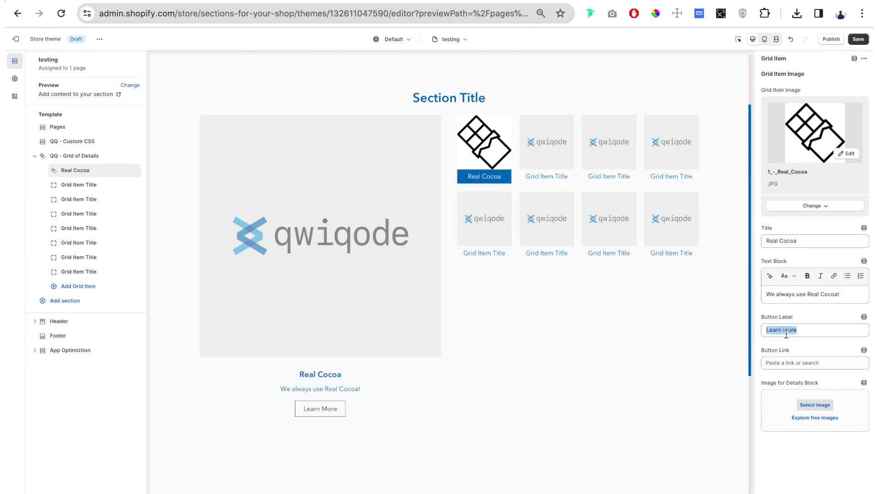
mouse_move(801, 330)
mouse_down()
mouse_move(759, 331)
mouse_move(800, 332)
mouse_up()
triple_click(801, 332)
key(BackSpace)
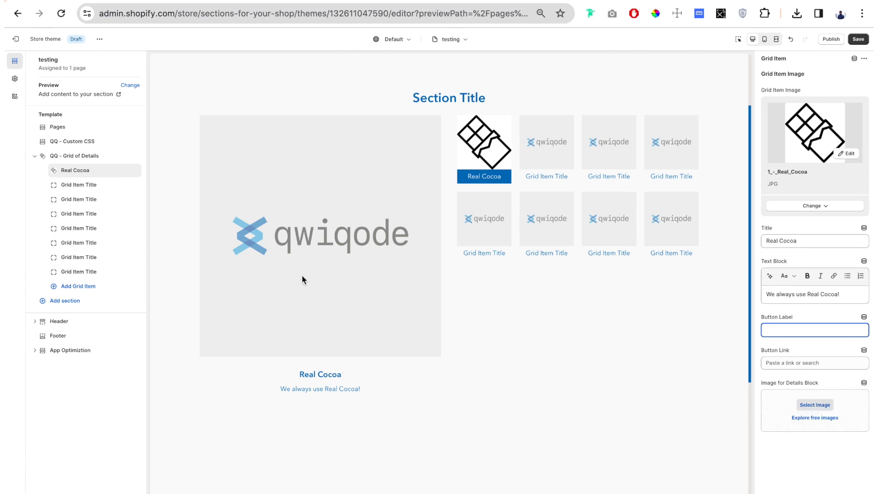
Assign the melting-chocolate-bar JPG as the Real Cocoa item's image for the details block.
click(821, 406)
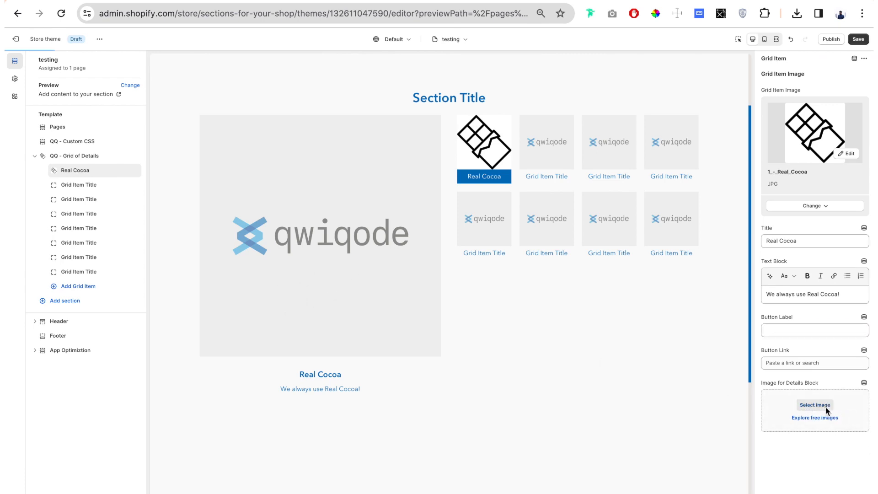
click(490, 215)
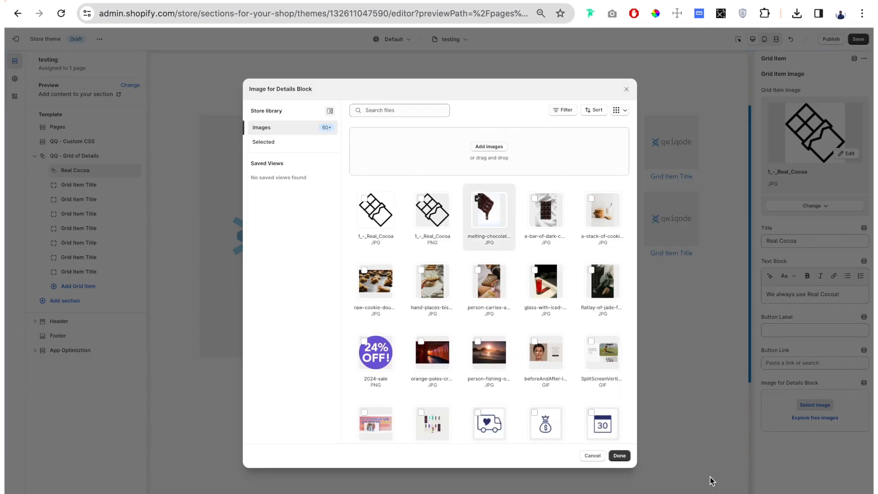
click(619, 455)
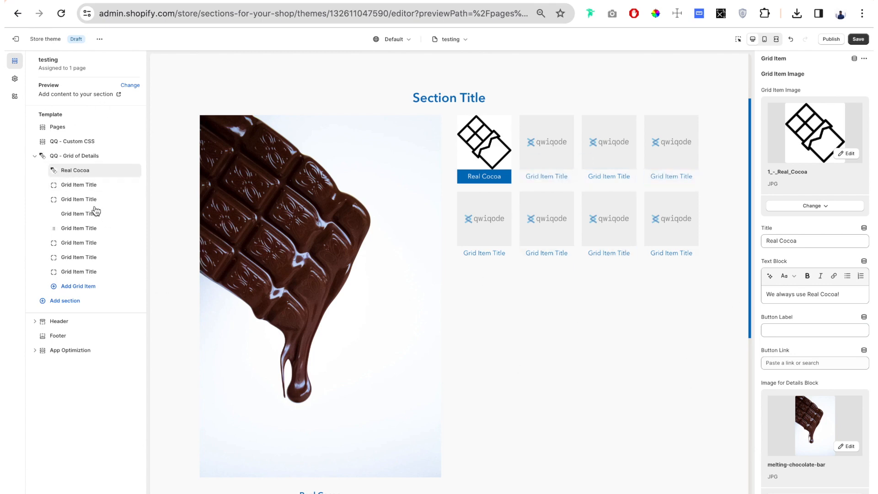
Replace the Grid of Details section title with "Our famous cookies are back!".
click(94, 184)
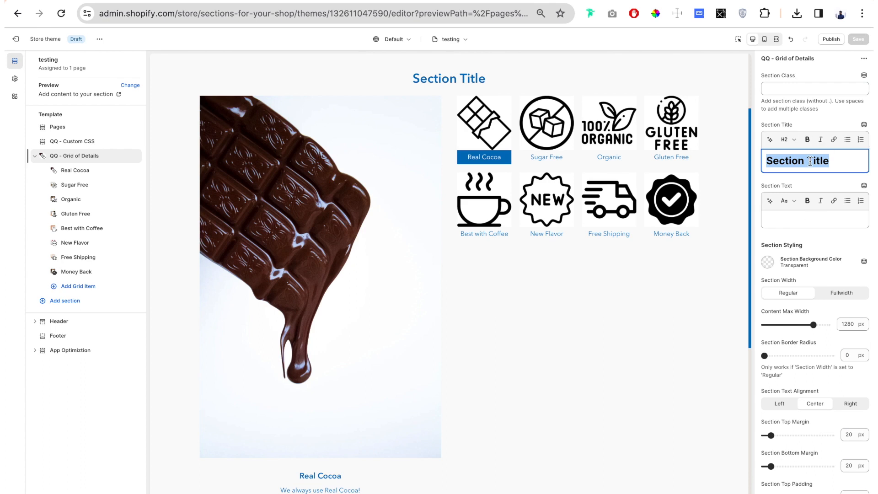
text(Our famous cookies)
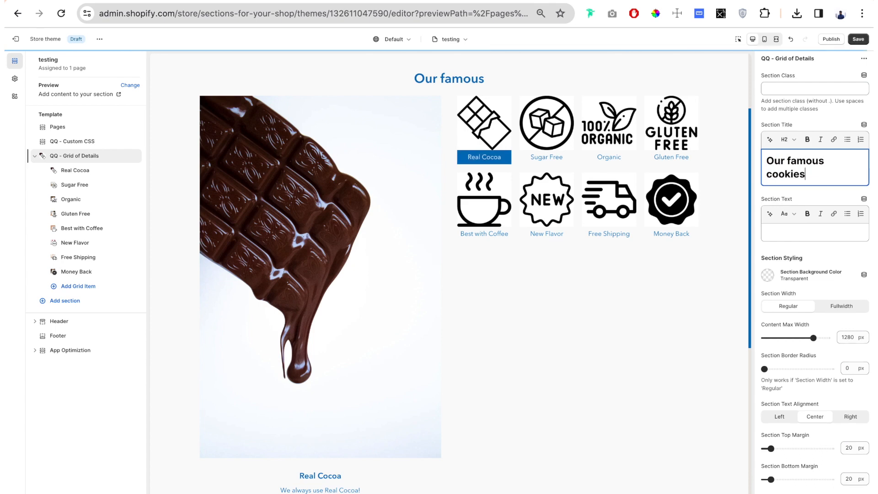
text( are back!)
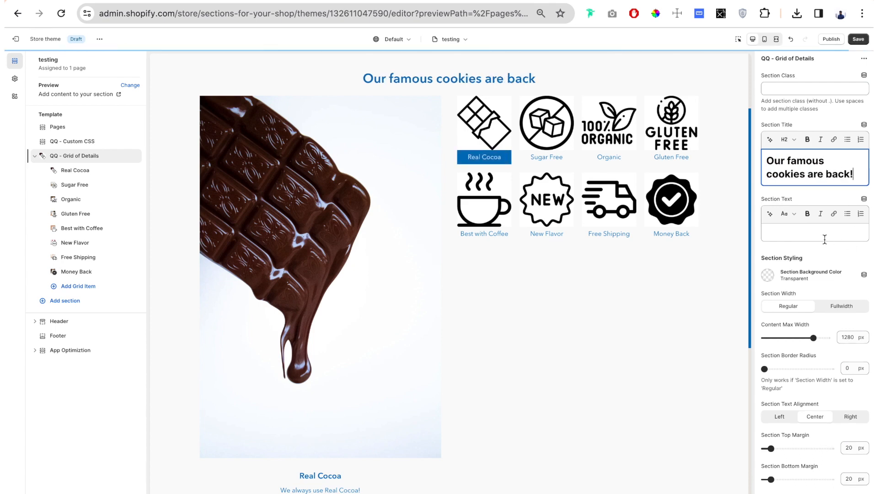
Enter "The favorite chocolate cookie its ready for you." as the section text.
click(837, 234)
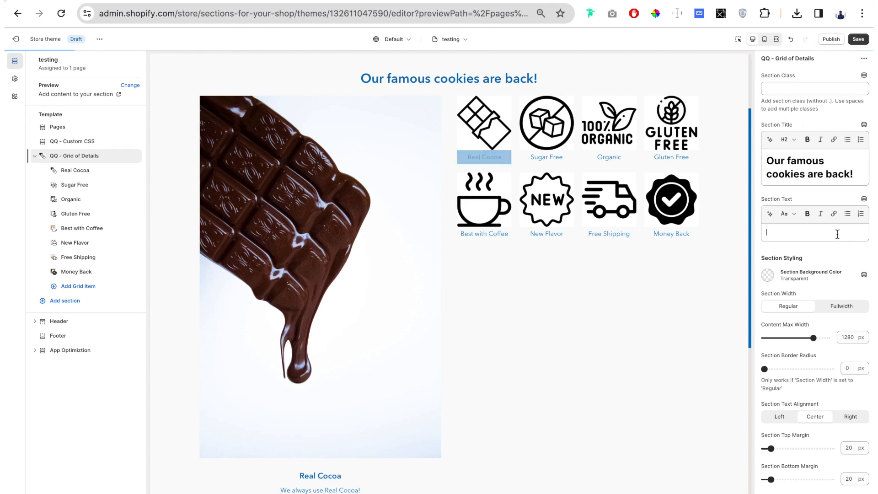
text(The favorite chocolate)
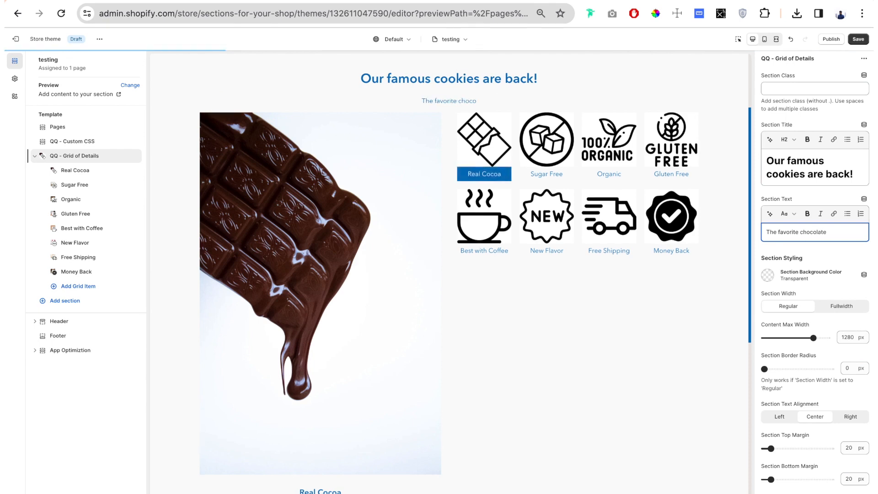
text( cookie its ready for you)
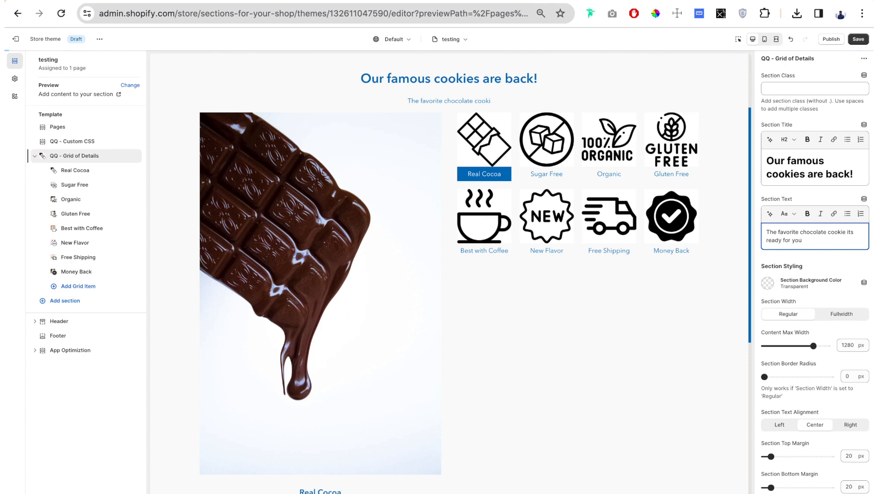
text(.)
Set the section background color to the currently used beige #EAE6E3.
scroll(809, 307, down, 2)
scroll(809, 306, down, 1)
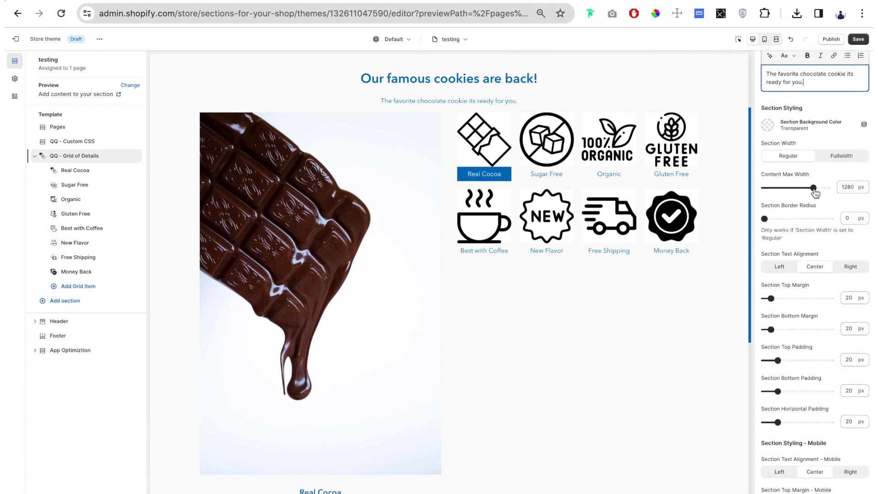
click(769, 125)
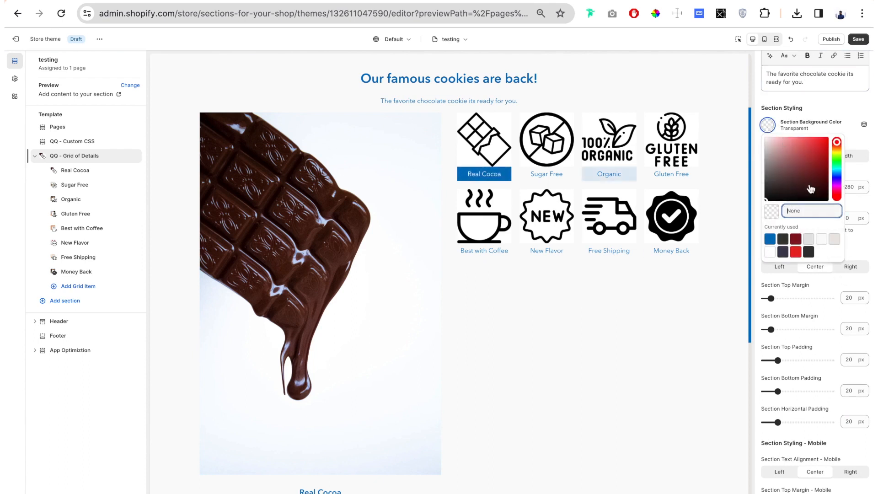
click(823, 239)
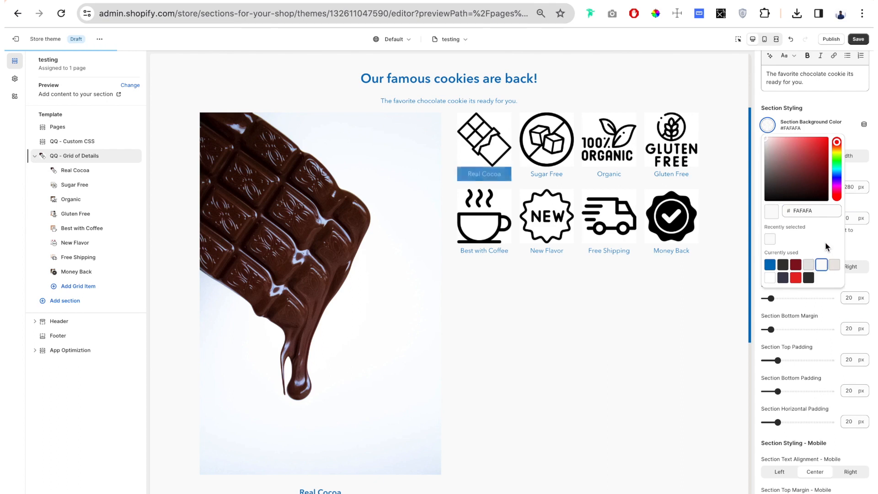
click(834, 266)
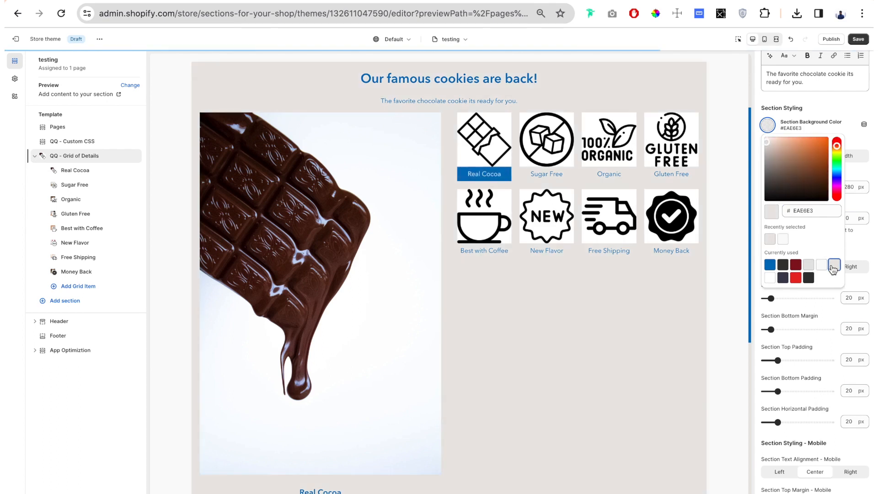
click(729, 301)
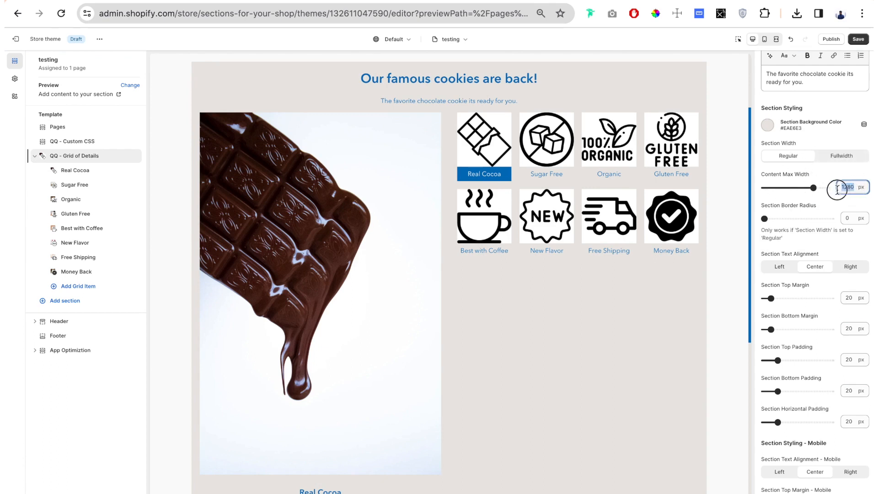
Switch the section width to Fullwidth and set the content max width to 1180 px.
drag(810, 188, 799, 190)
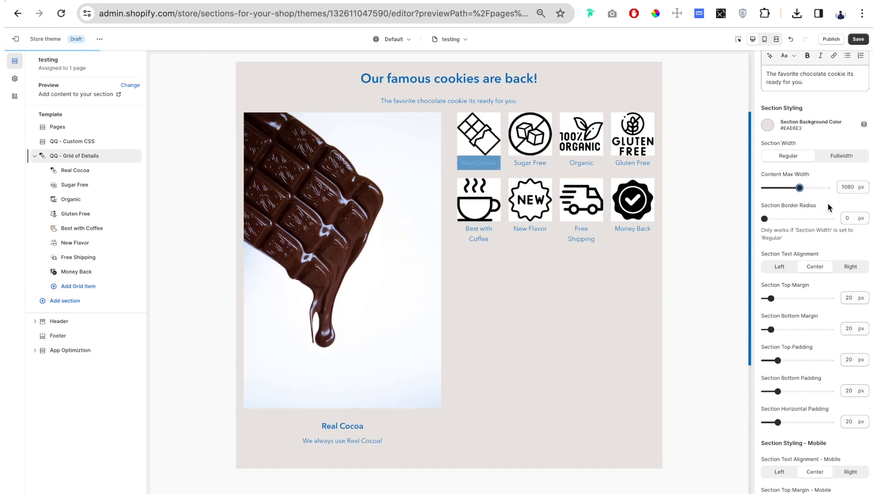
click(847, 158)
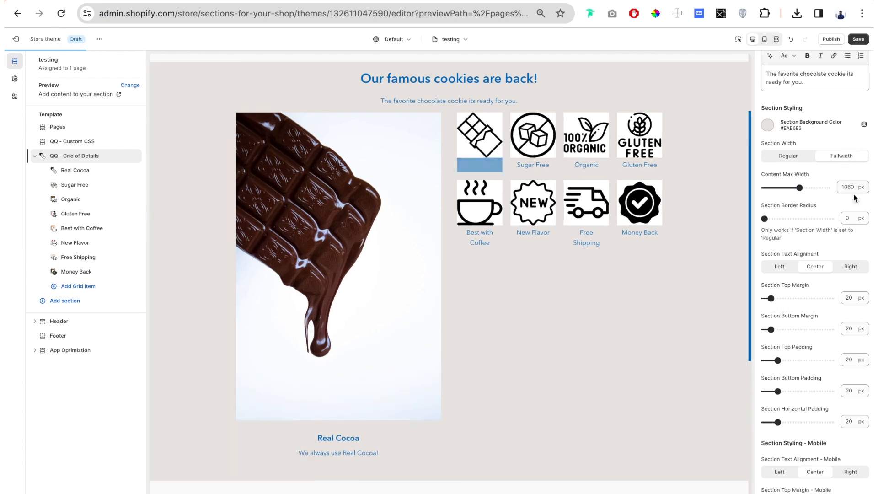
drag(800, 188, 794, 188)
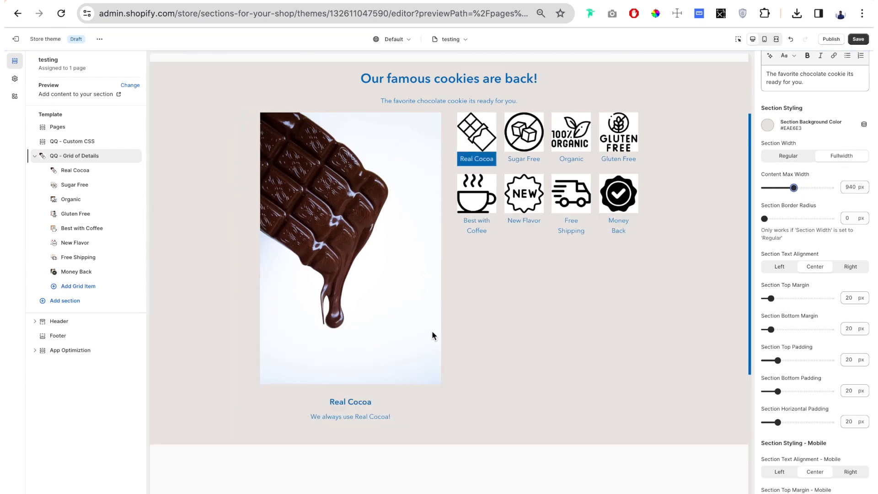
drag(794, 187, 807, 187)
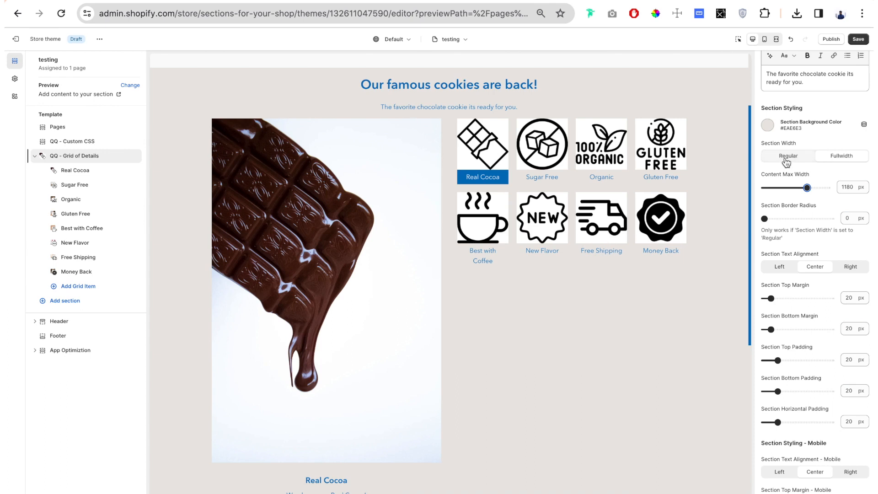
Try a 45 px section border radius at Regular width, and restore Fullwidth with a radius of 0 px.
click(798, 160)
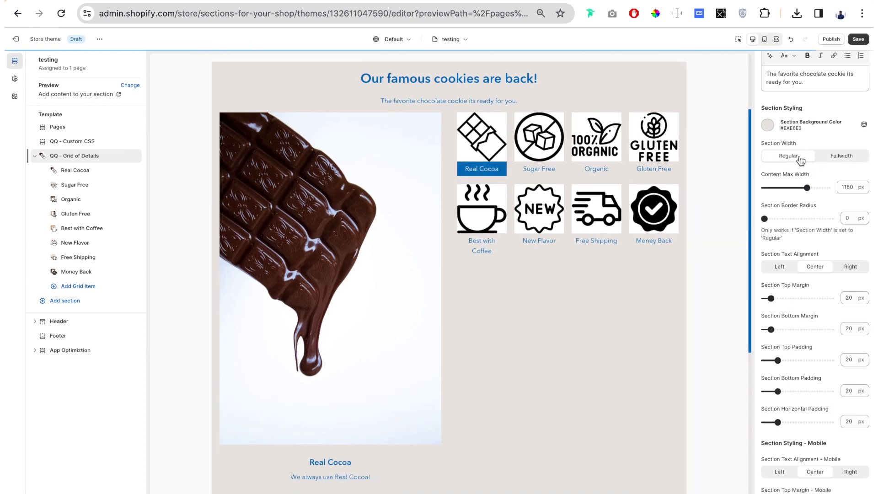
drag(765, 219, 794, 219)
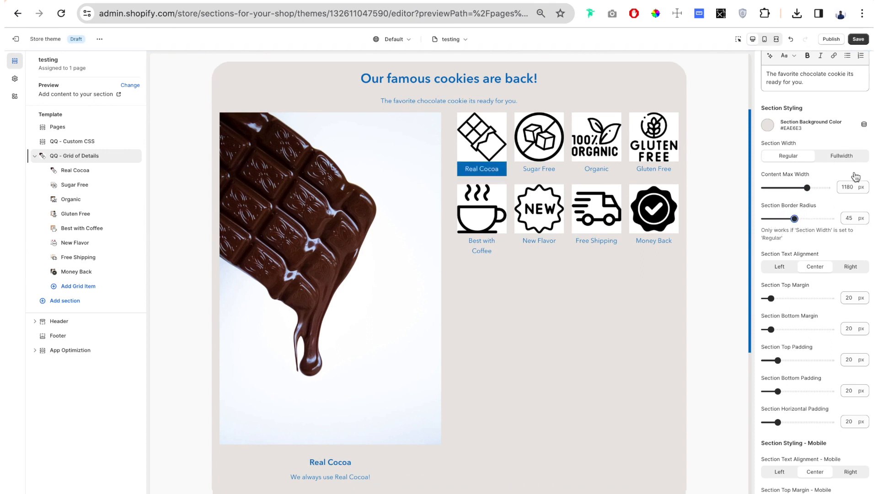
click(847, 157)
drag(794, 219, 753, 219)
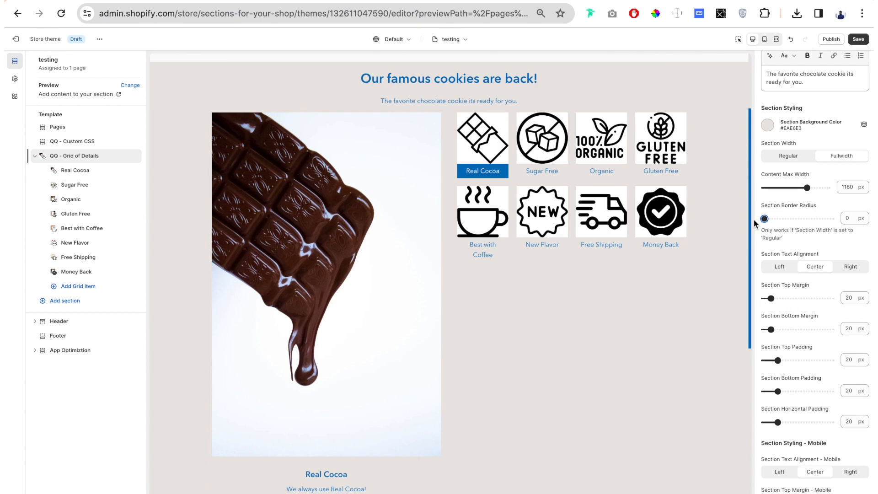
Try the Left and Right section text alignments, and restore Center.
drag(822, 252, 761, 247)
scroll(761, 246, down, 2)
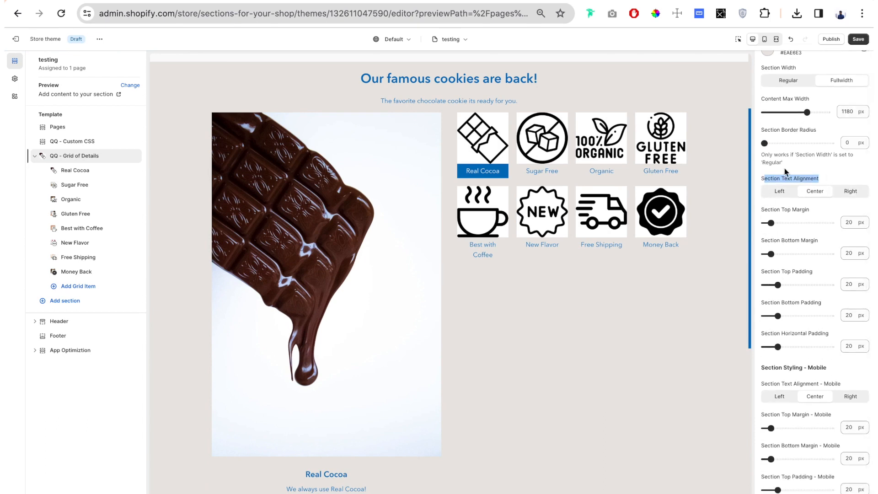
scroll(786, 171, down, 1)
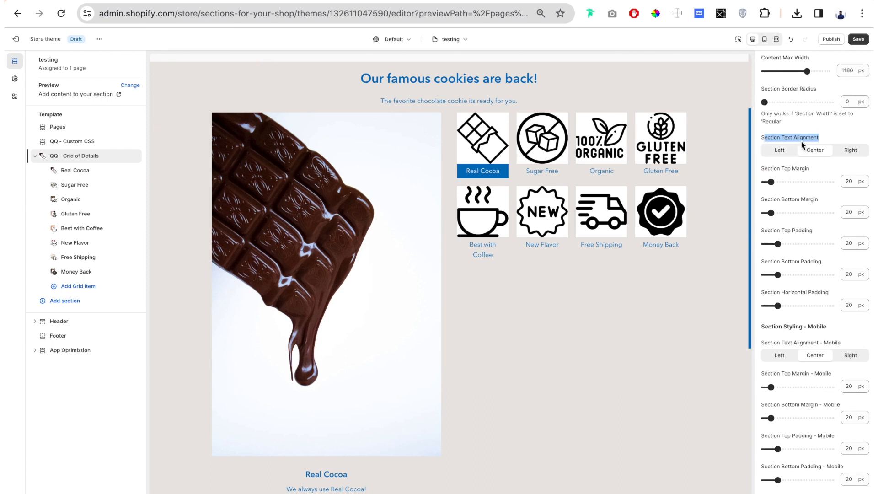
click(782, 154)
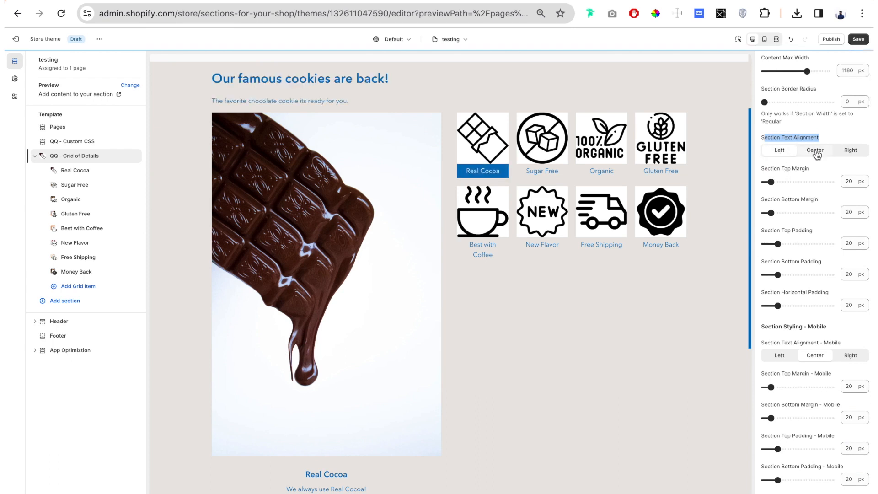
click(853, 152)
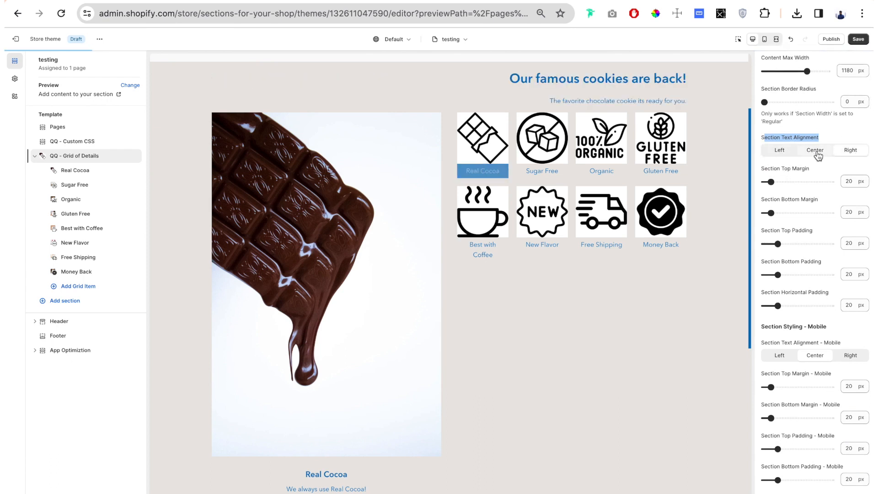
click(818, 154)
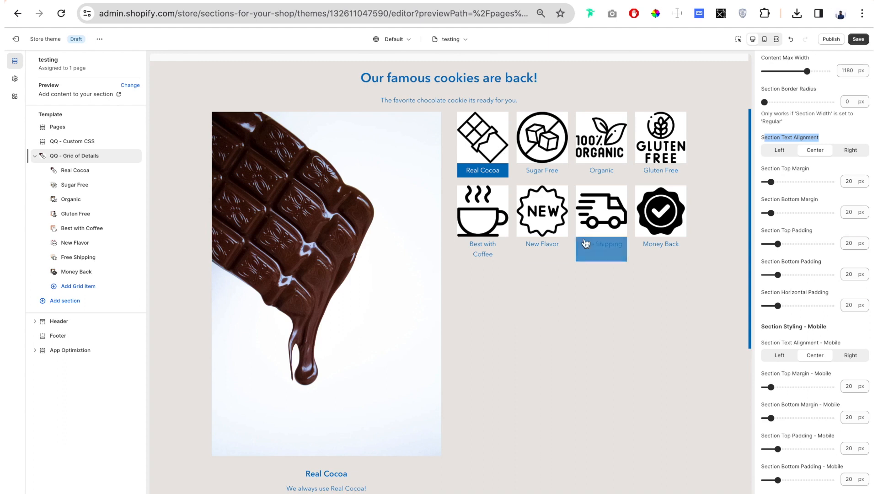
Set the section top padding to 52 px and the section bottom padding to 43 px.
drag(778, 243, 799, 246)
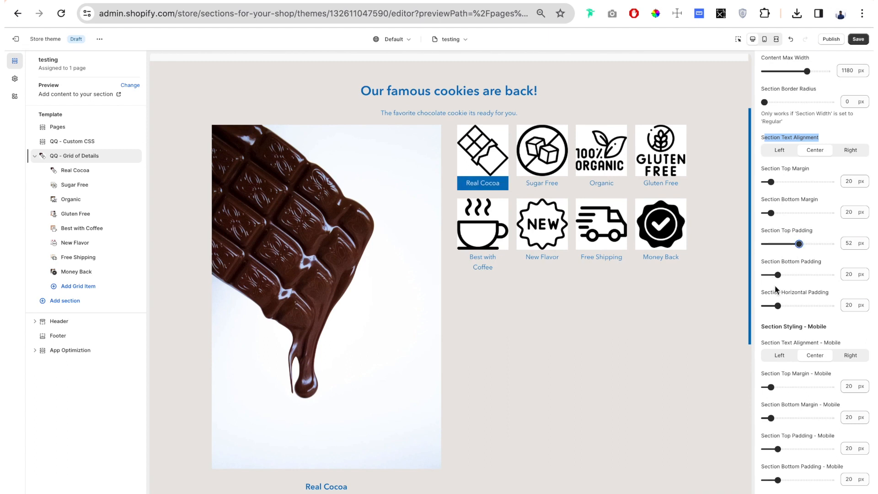
drag(778, 274, 783, 274)
drag(788, 274, 793, 274)
Set the section title color to the currently used dark navy #3D3D50.
scroll(809, 274, down, 10)
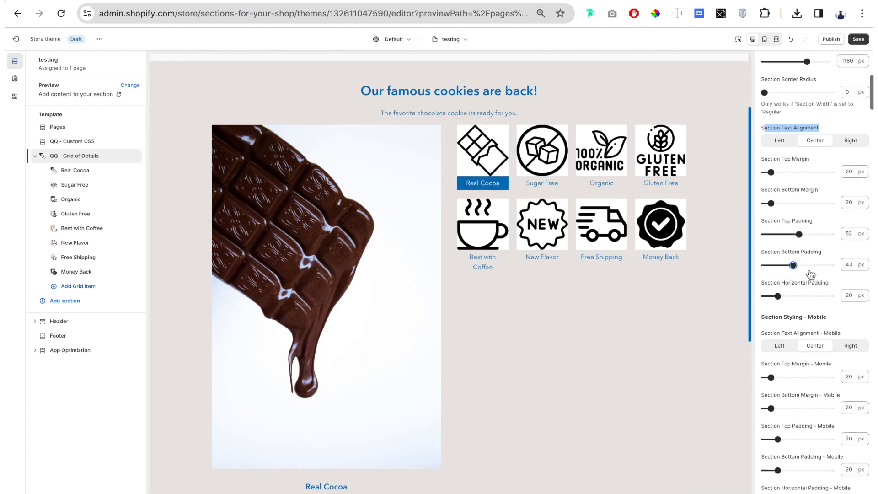
scroll(808, 273, down, 1)
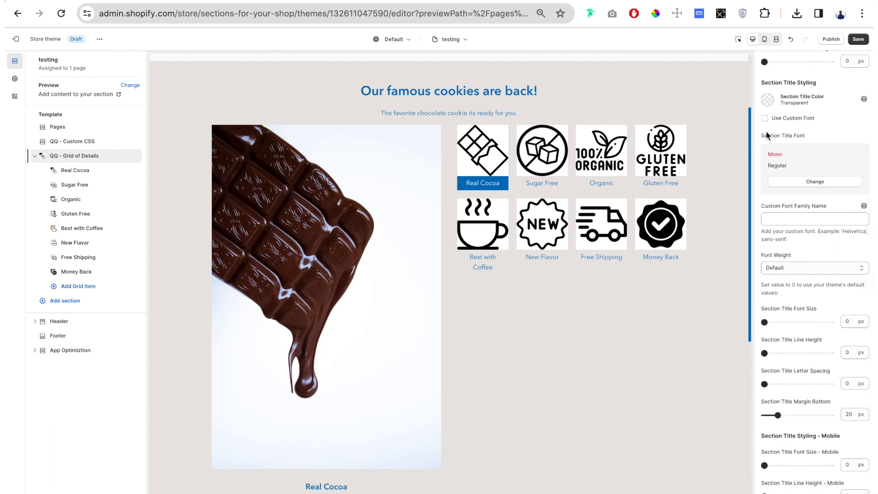
click(768, 101)
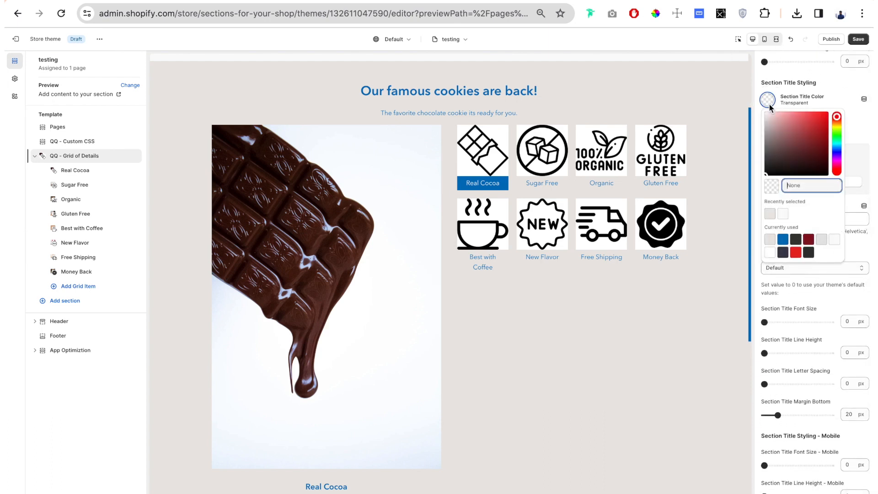
click(784, 257)
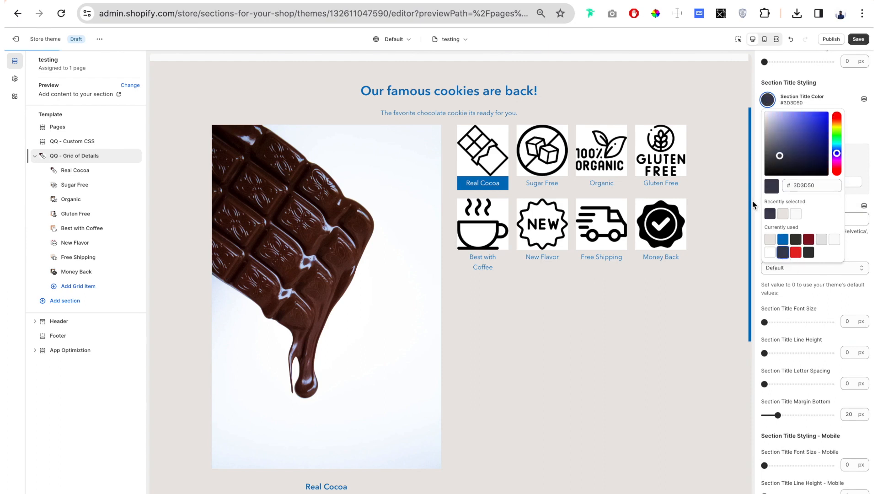
click(756, 198)
Try section title font sizes of 31 px and 56 px.
scroll(774, 192, down, 1)
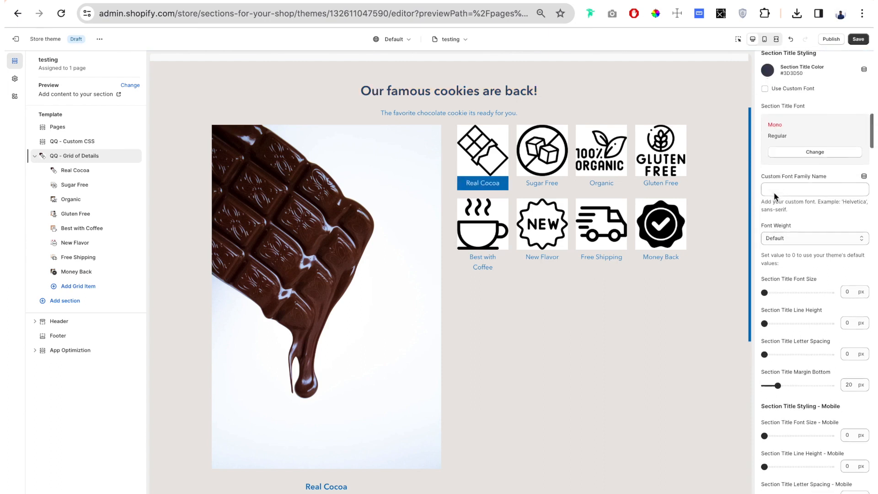
drag(766, 294, 786, 293)
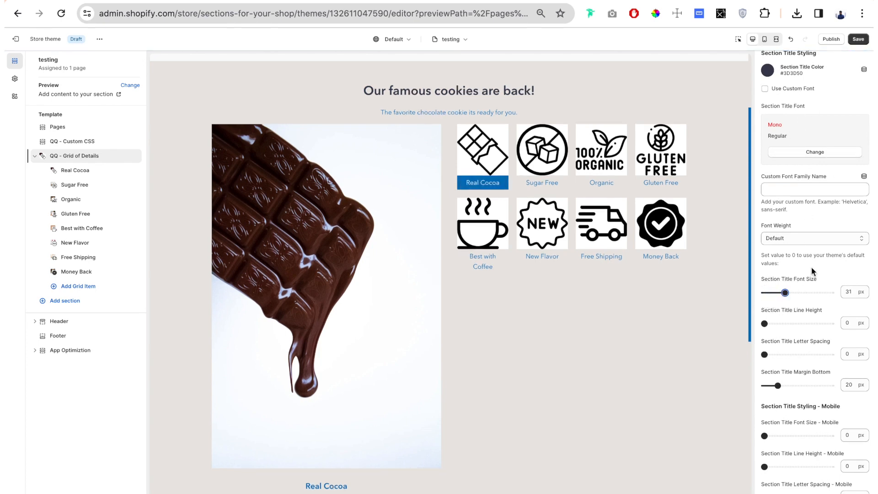
drag(785, 292, 802, 291)
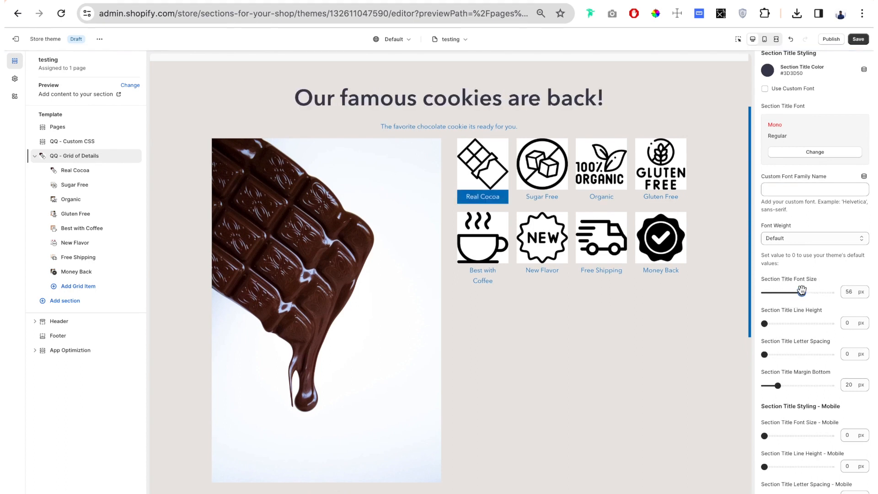
scroll(850, 322, down, 3)
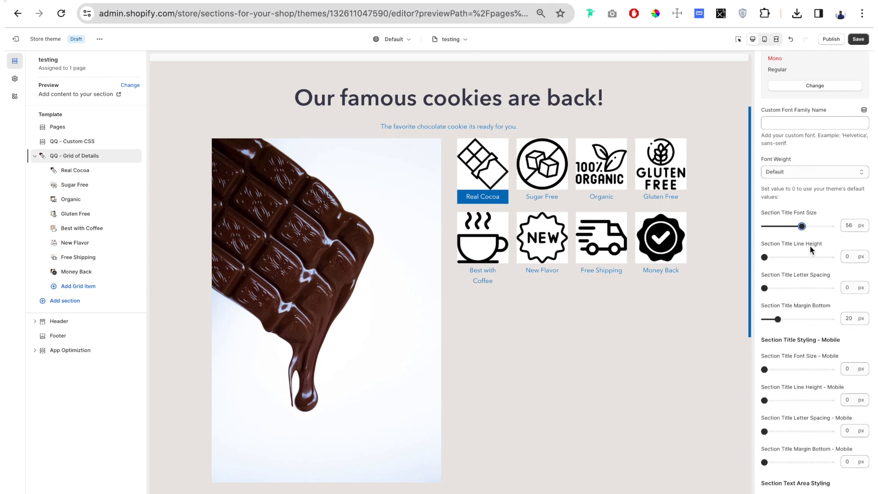
Try a section title font size of 100 px with a line height of 70 px.
drag(823, 244, 763, 248)
drag(367, 99, 422, 99)
click(570, 97)
scroll(796, 227, up, 2)
scroll(779, 248, down, 1)
click(804, 251)
drag(807, 251, 837, 251)
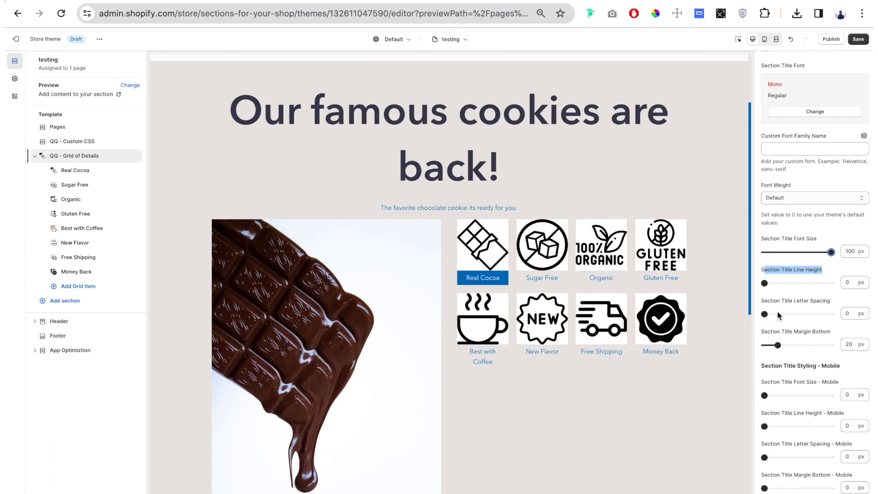
drag(765, 283, 811, 287)
click(760, 291)
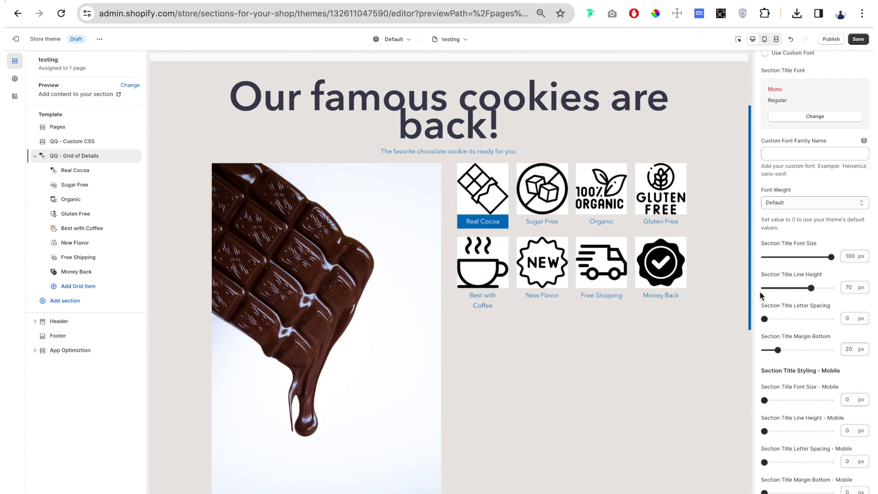
Set the section title font size to 50 px and its line height to 44 px.
drag(831, 257, 797, 257)
drag(811, 288, 793, 288)
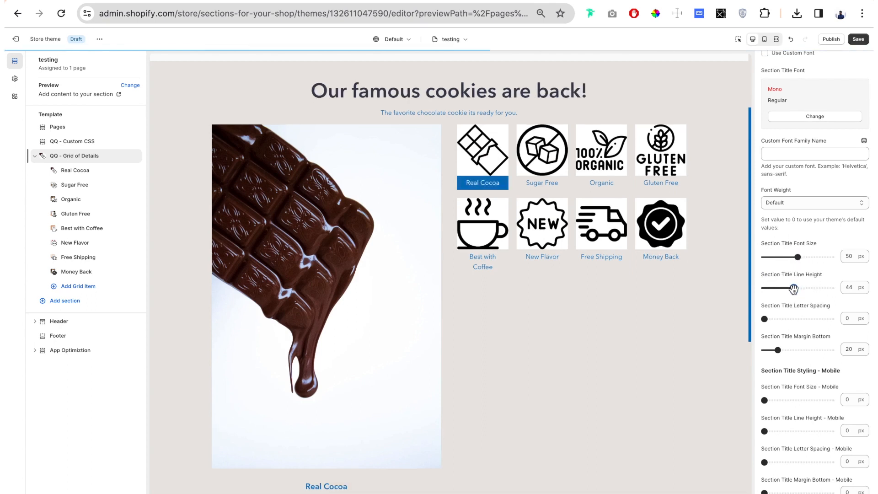
Try a section title letter spacing of 3 px, and restore it to 0 px.
scroll(773, 294, down, 3)
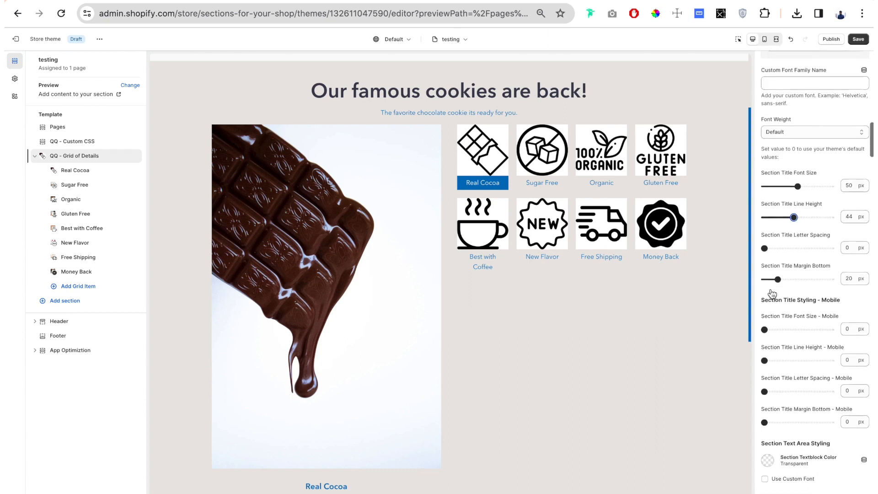
drag(830, 198, 757, 197)
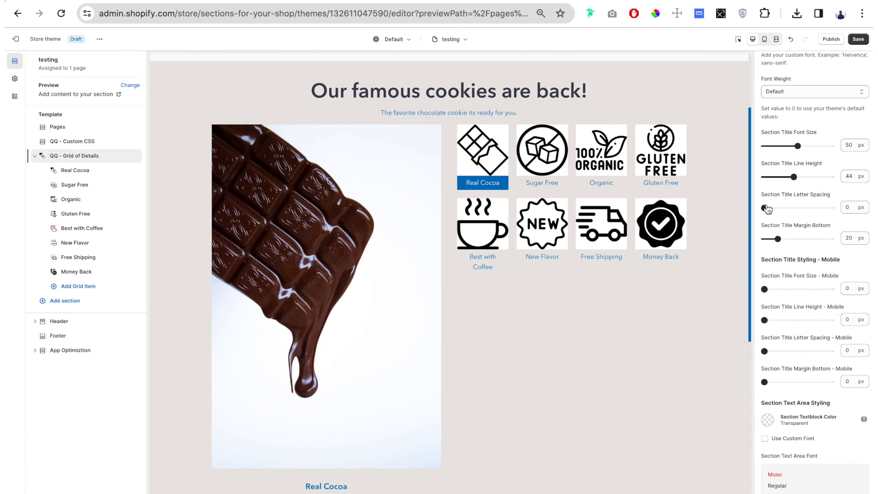
drag(766, 207, 784, 207)
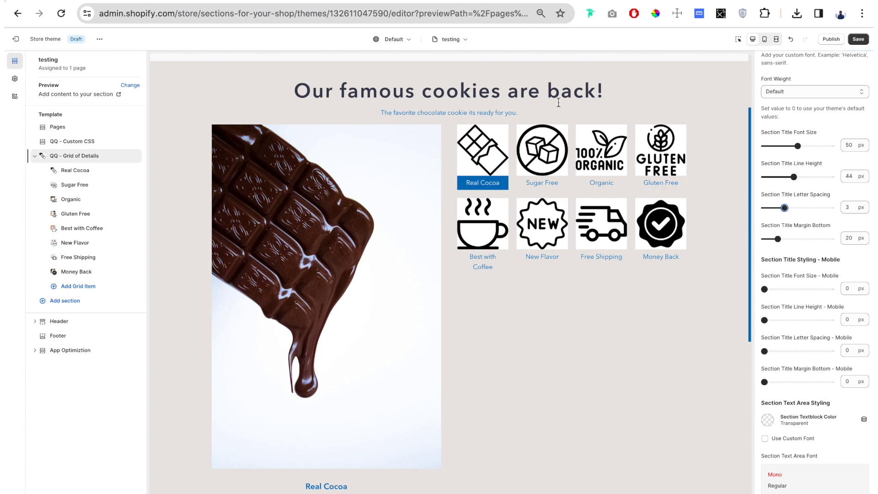
drag(783, 207, 762, 208)
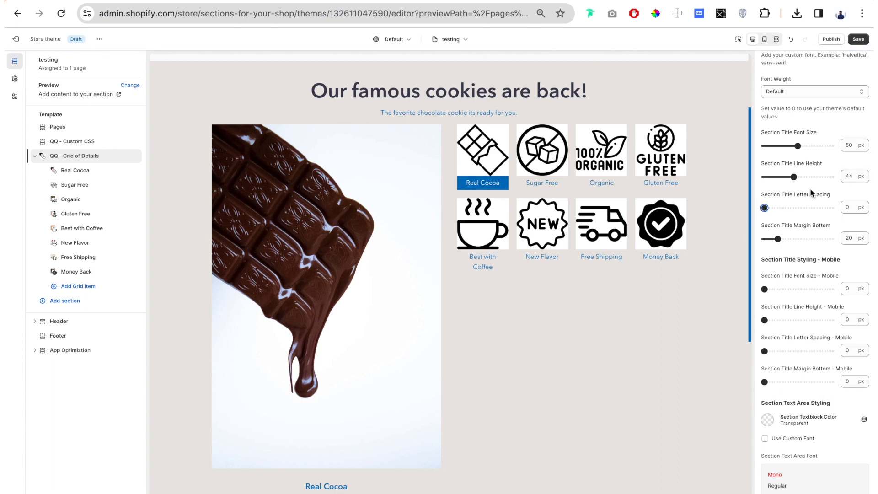
Set the section textblock color to the currently used dark gray #333333.
scroll(810, 191, down, 6)
scroll(808, 187, down, 1)
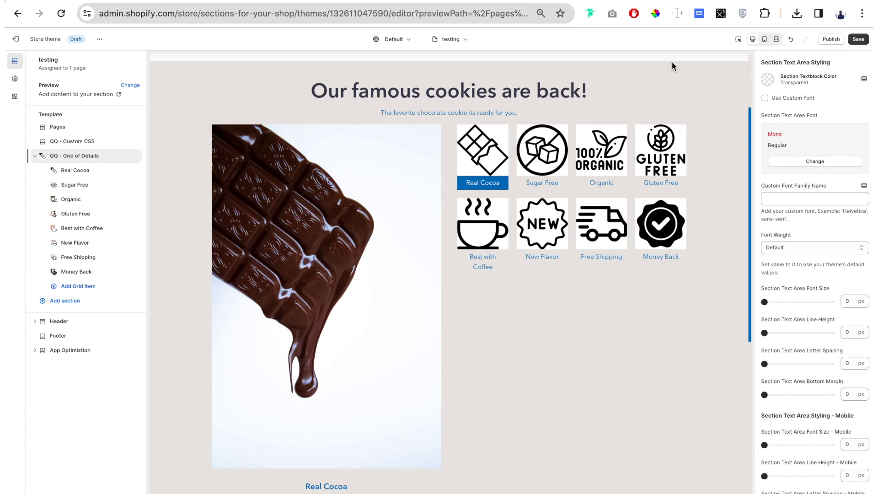
click(769, 80)
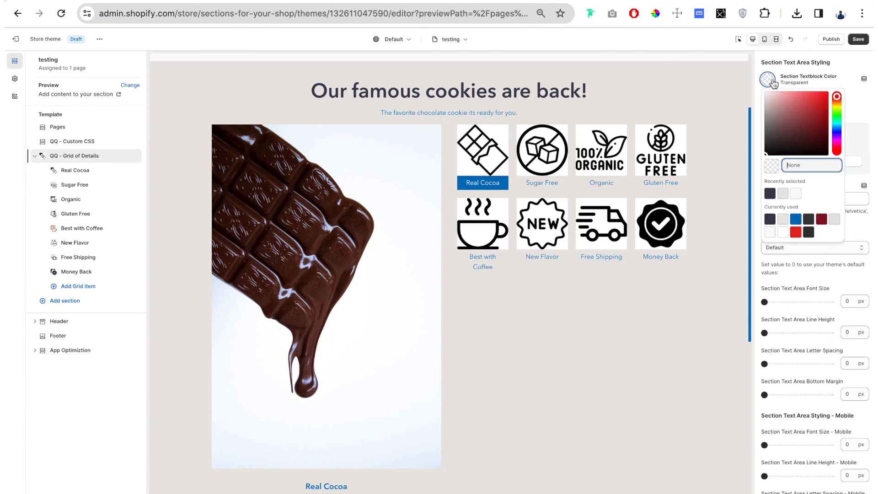
click(808, 231)
click(759, 137)
Enable the custom font for the section text area and choose Alegreya as its font.
scroll(760, 137, down, 1)
scroll(759, 137, up, 1)
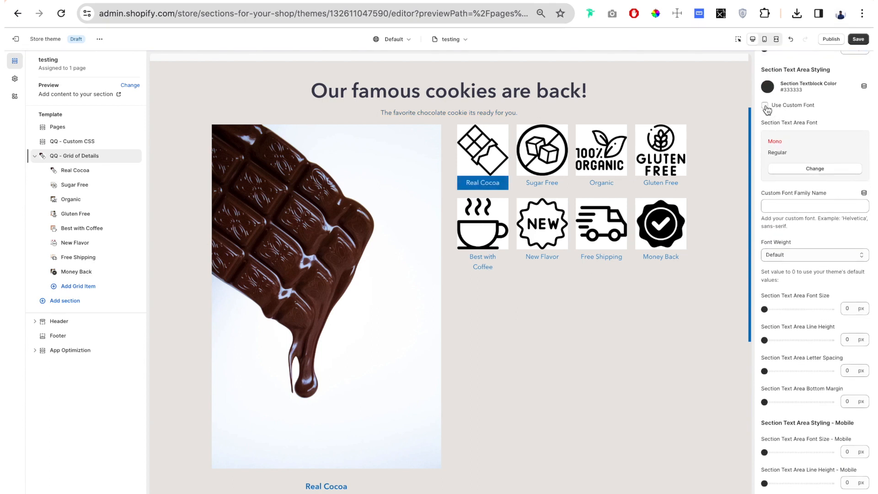
click(765, 106)
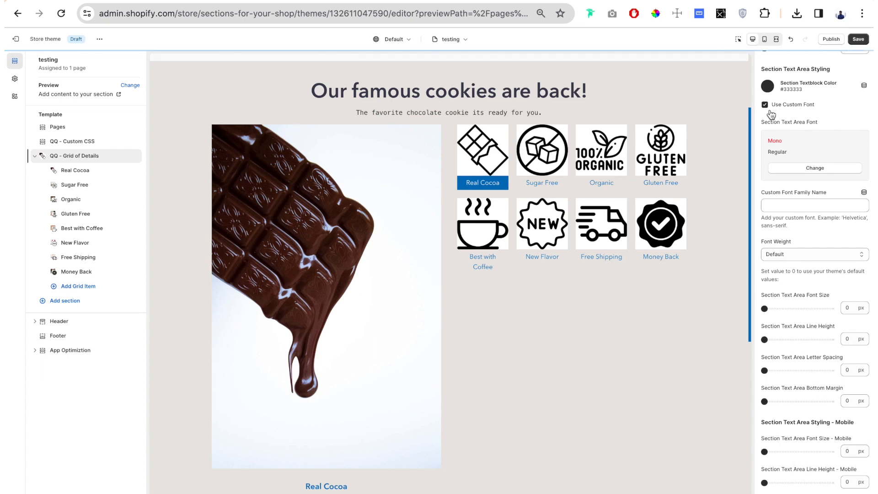
click(831, 168)
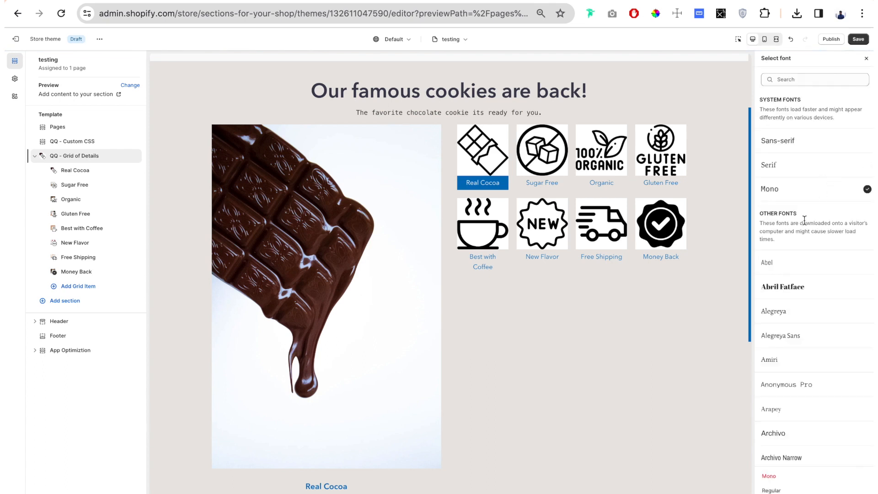
scroll(805, 222, down, 2)
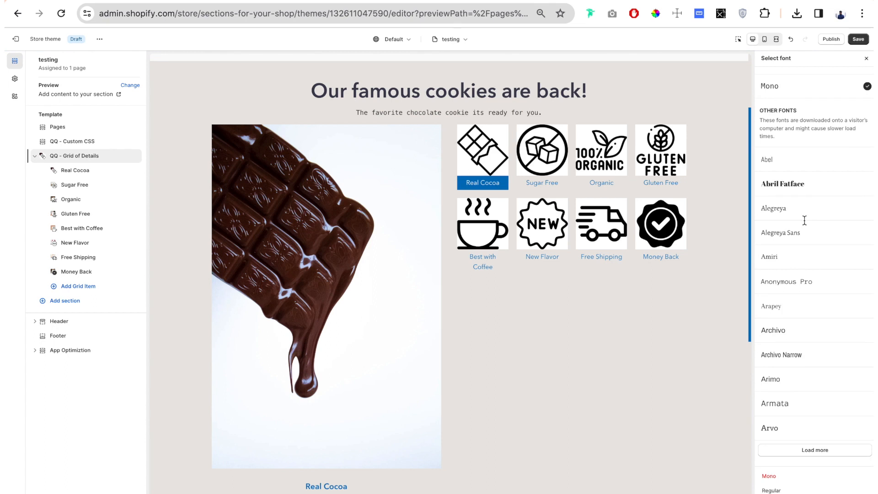
click(781, 211)
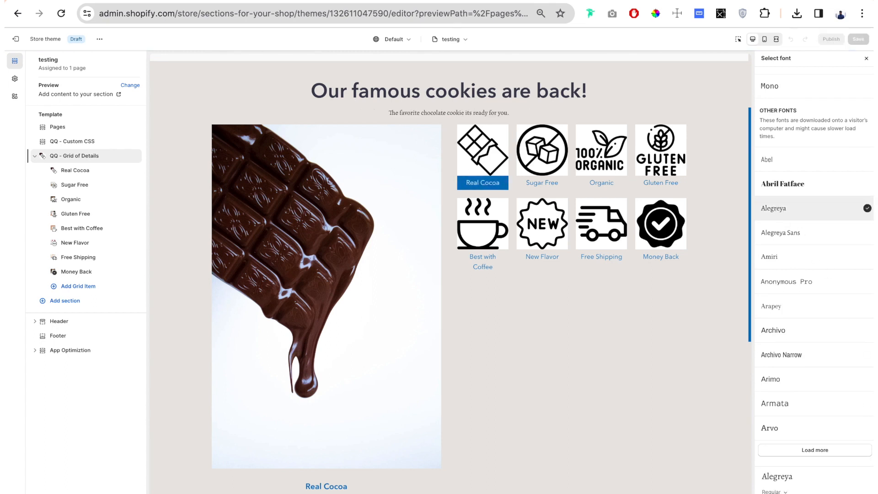
click(854, 492)
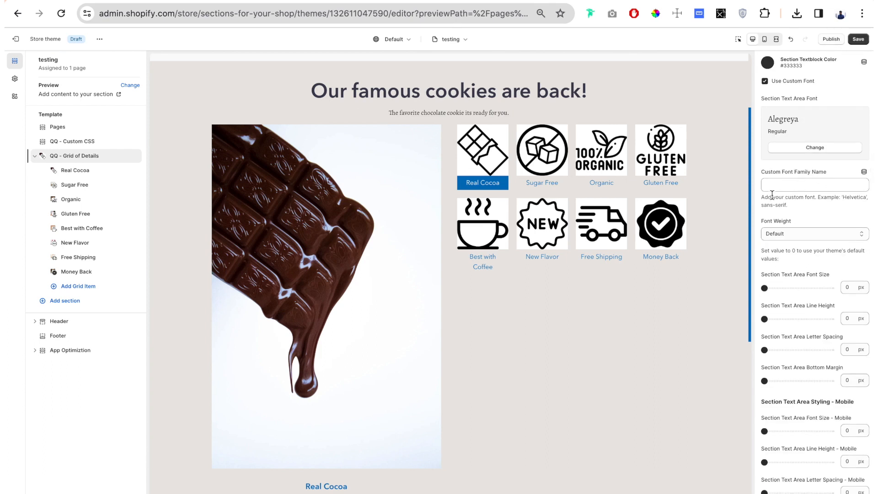
Try "Helvetica" as the text area's custom font family name, and clear the name again.
drag(797, 205, 759, 202)
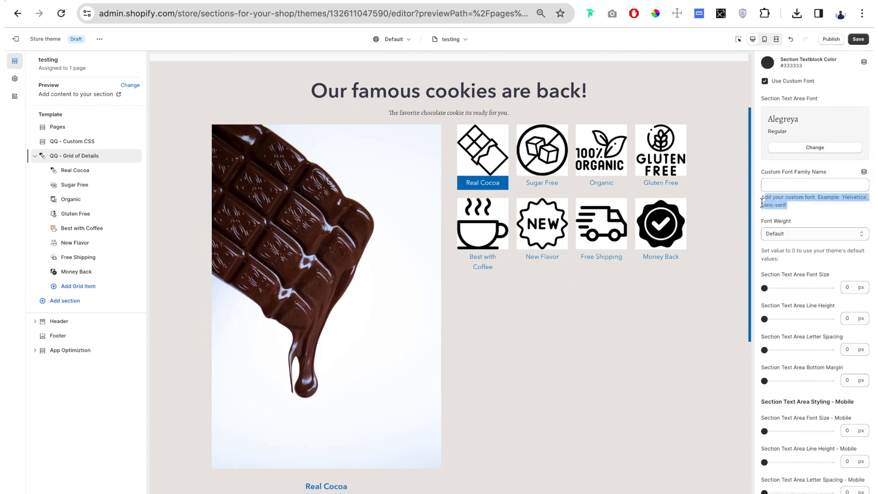
click(797, 208)
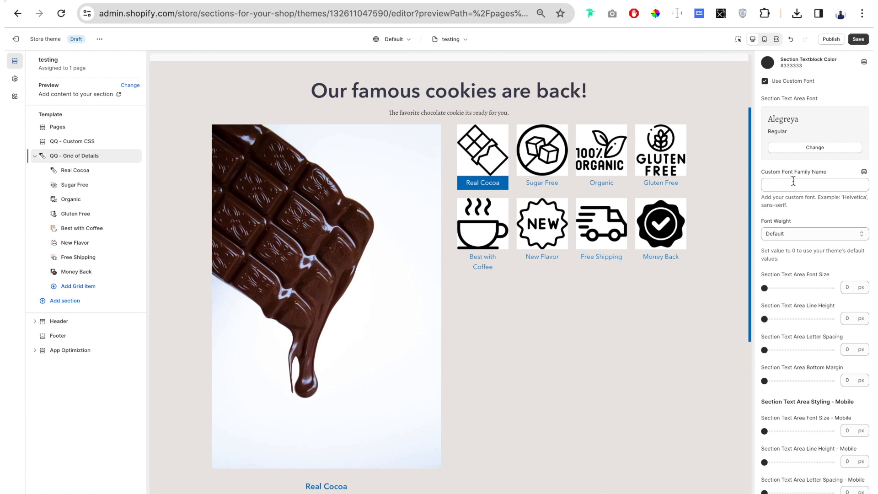
click(832, 173)
click(801, 186)
text(Helve)
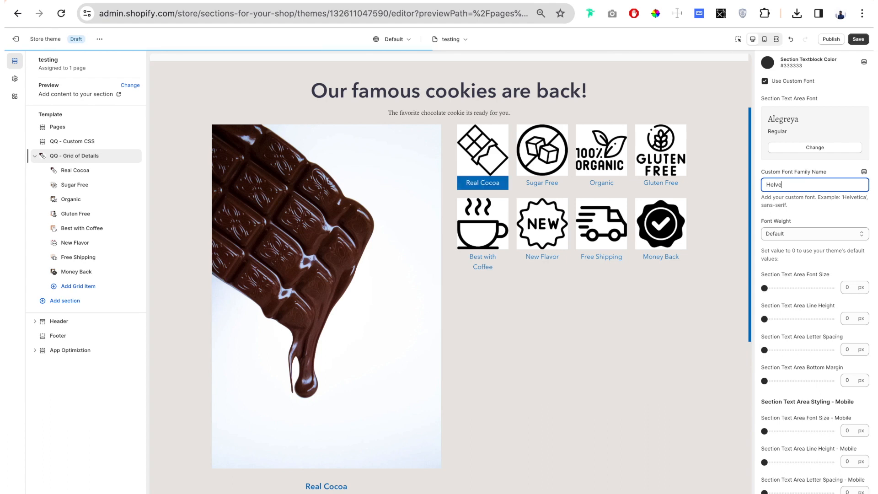
text(tica)
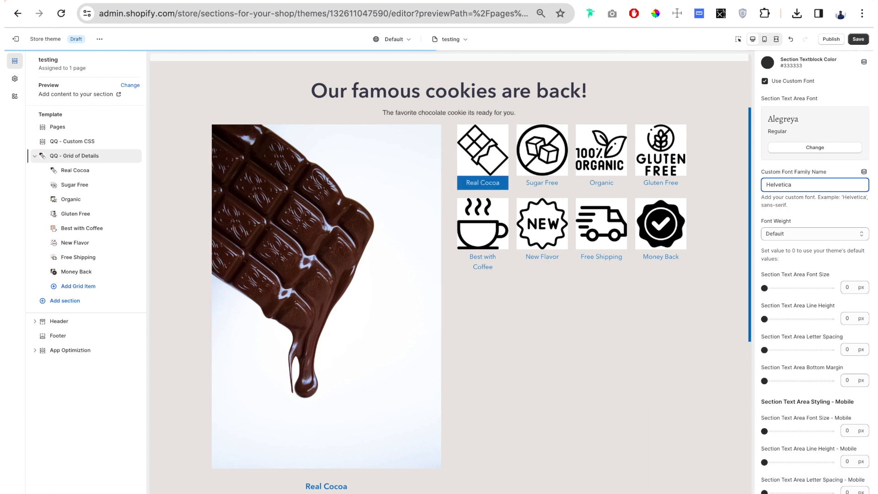
drag(387, 112, 524, 114)
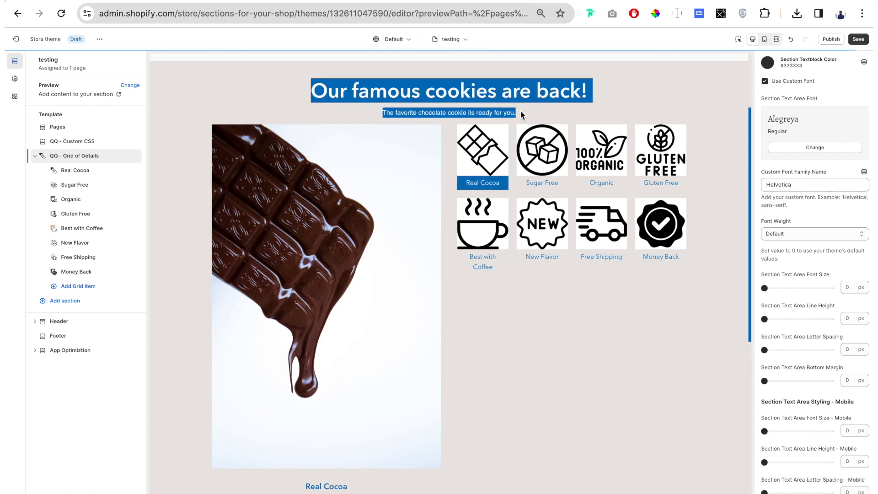
double_click(795, 187)
key(BackSpace)
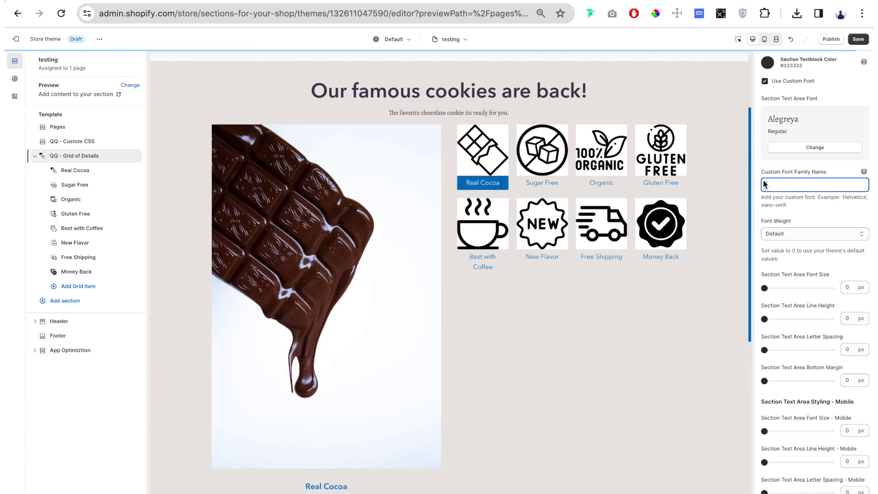
Set the section text area font size to 29 px.
scroll(760, 242, down, 2)
scroll(763, 246, down, 1)
click(775, 188)
drag(775, 187, 783, 188)
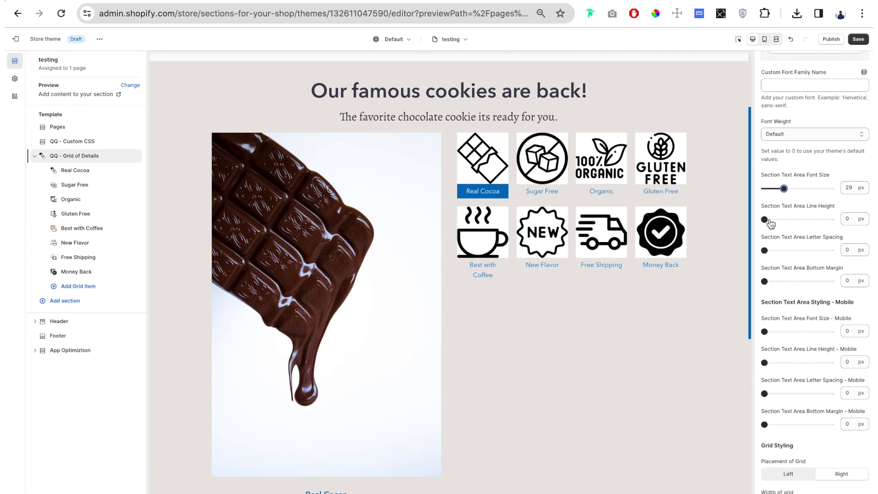
Set the section text area letter spacing to 1 px and its bottom margin to 43 px.
scroll(773, 225, down, 1)
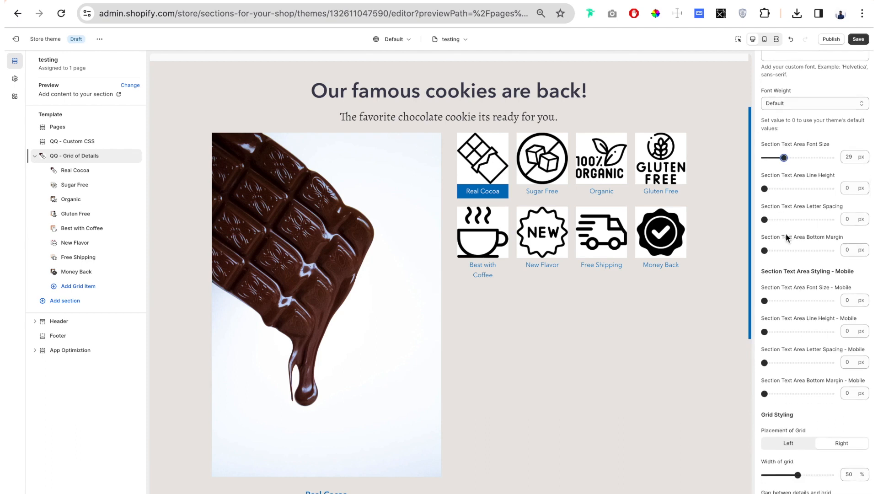
drag(765, 220, 772, 220)
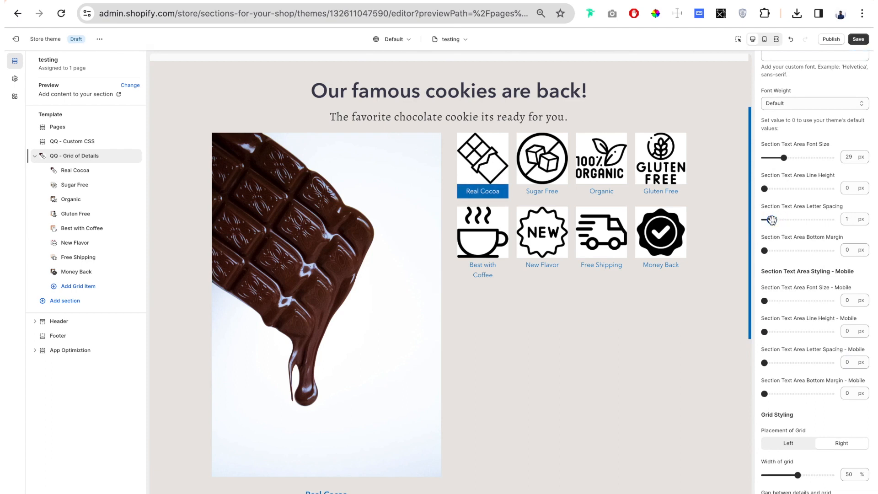
drag(764, 253, 793, 251)
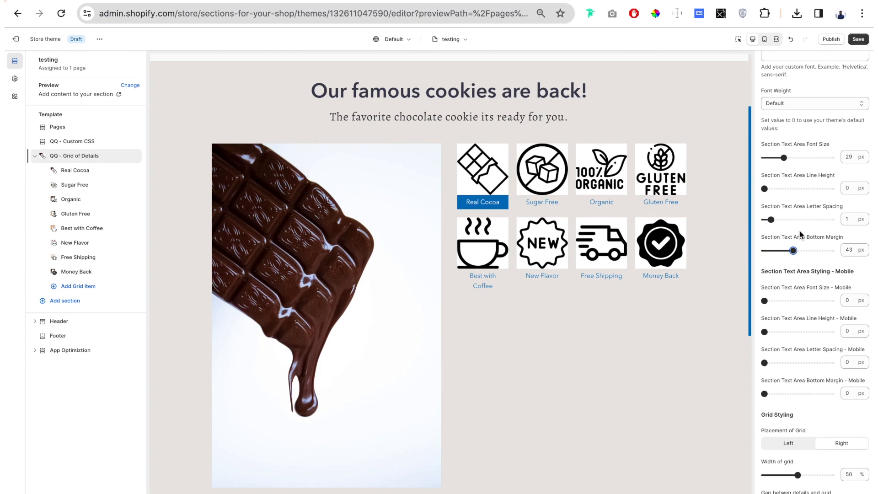
Try placing the grid on the left of the details, and restore the Right placement.
scroll(811, 262, down, 8)
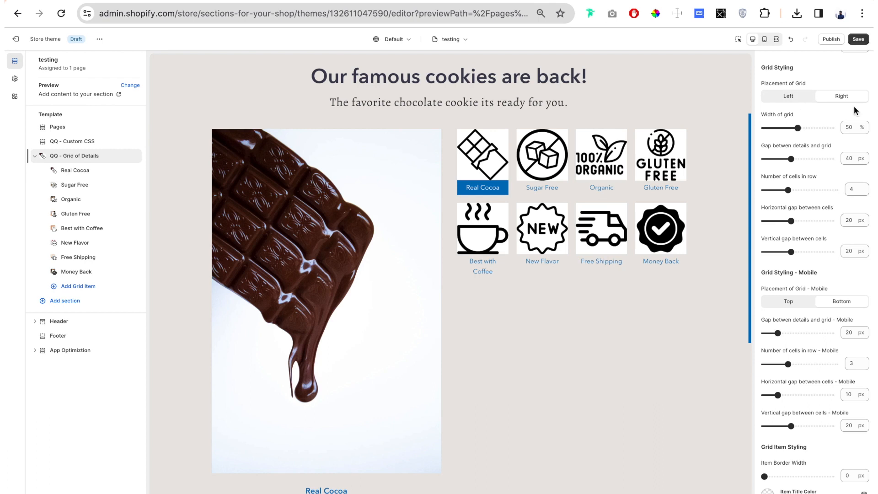
click(799, 101)
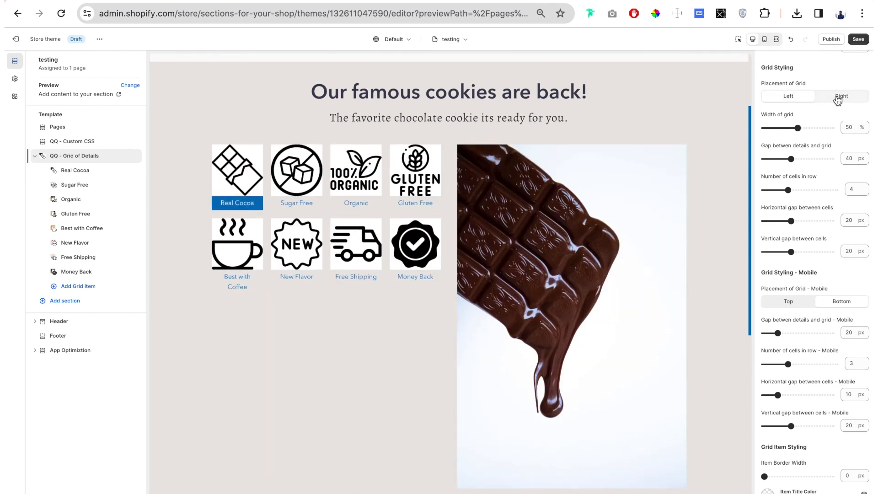
click(837, 101)
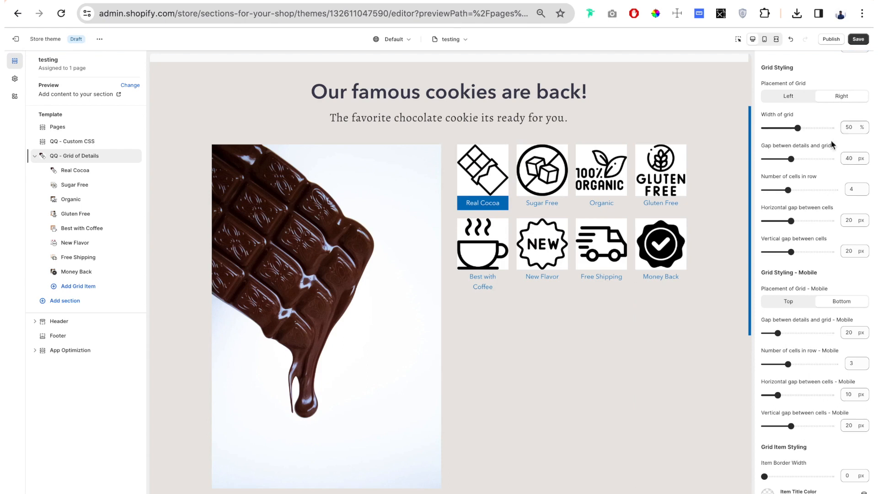
Set the grid width to 60% and the gap between details and grid to 41 px, keeping 4 cells per row.
drag(796, 128, 815, 129)
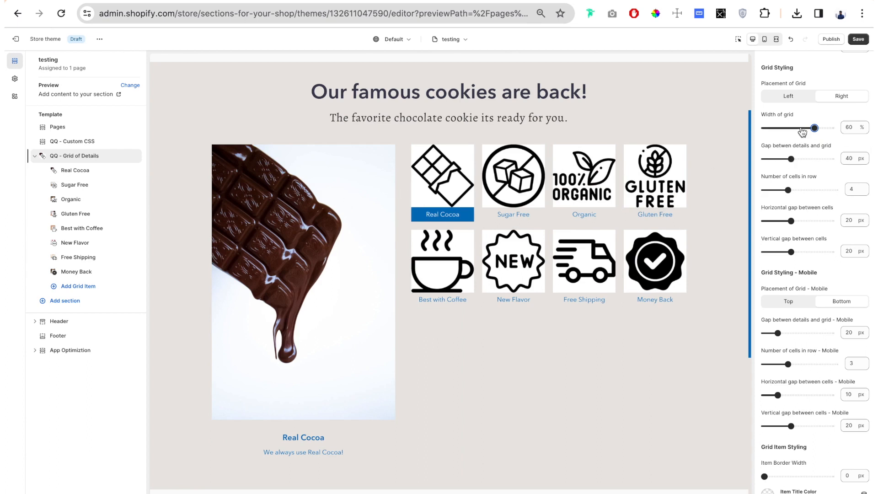
mouse_move(791, 158)
mouse_down()
mouse_move(777, 160)
mouse_move(791, 159)
mouse_up()
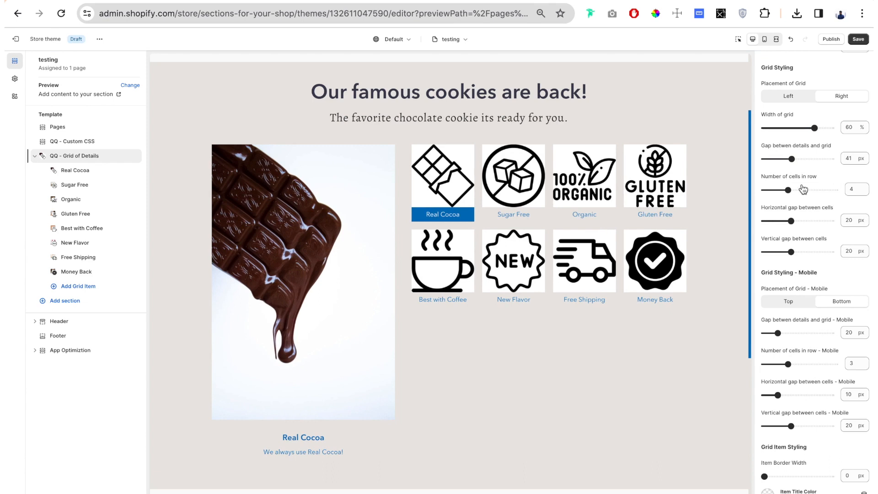
mouse_move(787, 190)
mouse_down()
mouse_move(855, 188)
mouse_move(853, 199)
mouse_move(791, 199)
mouse_up()
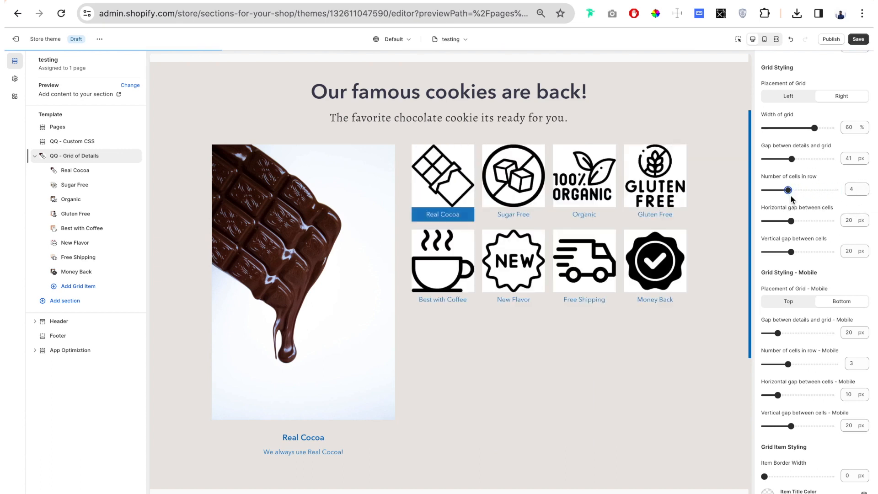
Set the horizontal gap between grid cells to 25 px and the vertical gap to 24 px.
scroll(805, 224, down, 1)
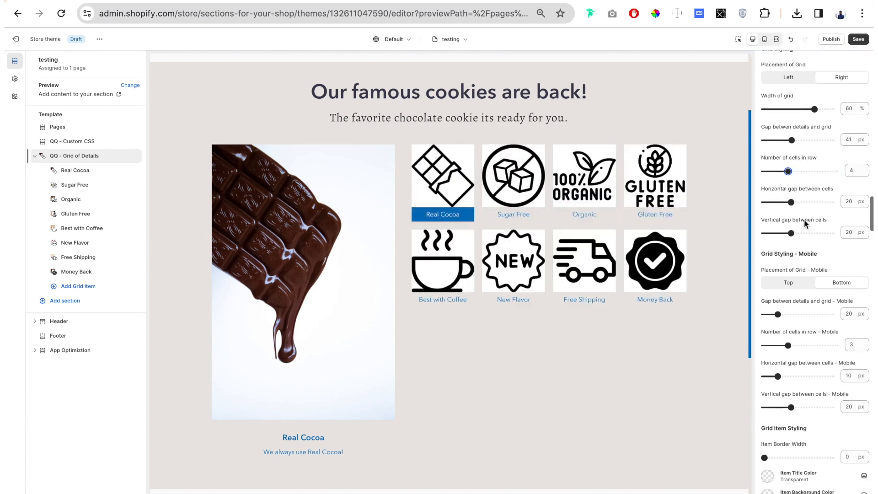
drag(792, 202, 797, 202)
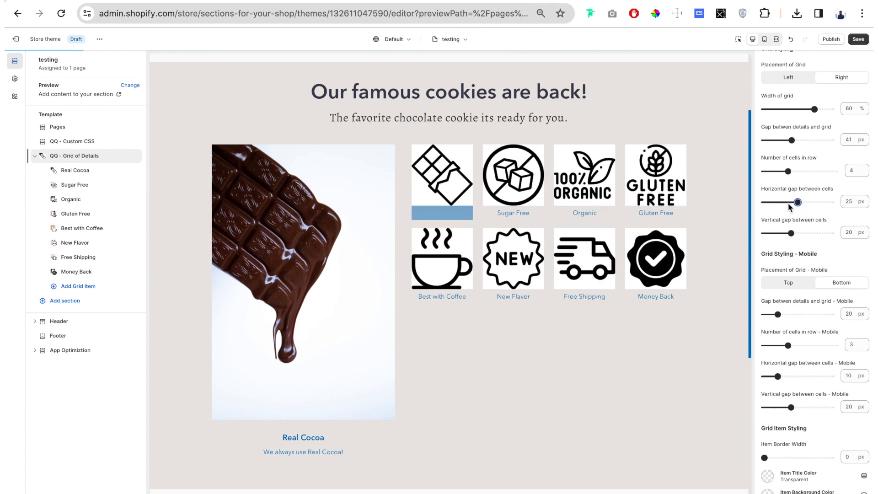
drag(791, 233, 797, 234)
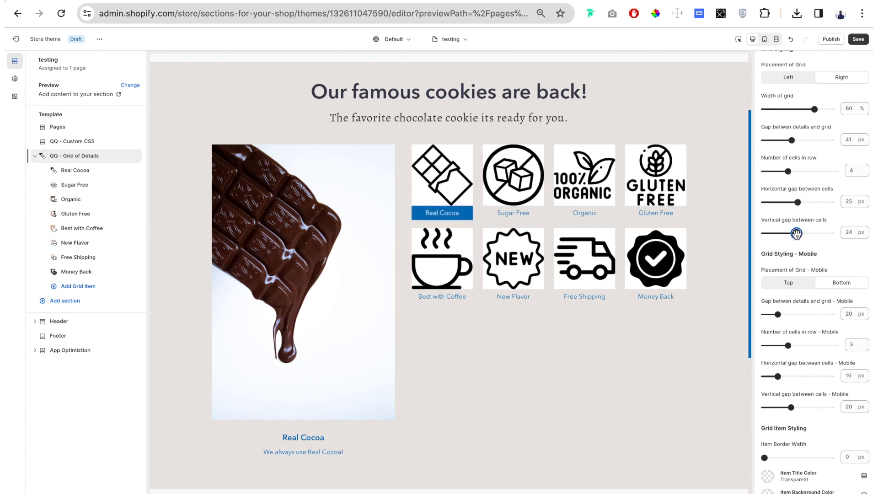
Switch the preview to mobile and examine the section's grid layout alongside the mobile grid styling settings.
scroll(780, 233, down, 8)
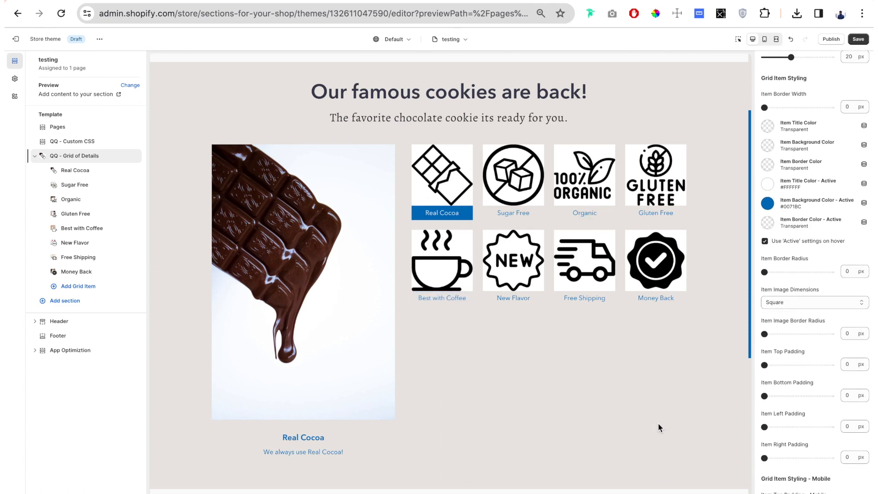
scroll(801, 196, up, 5)
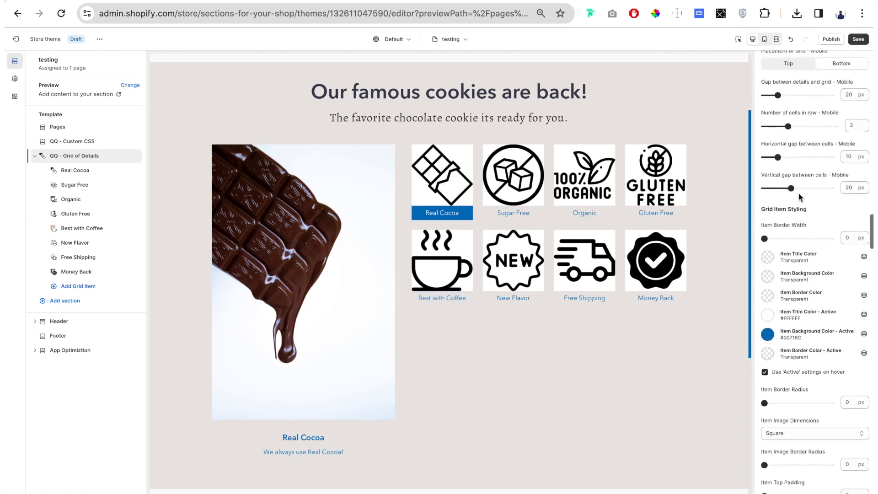
drag(823, 139, 759, 140)
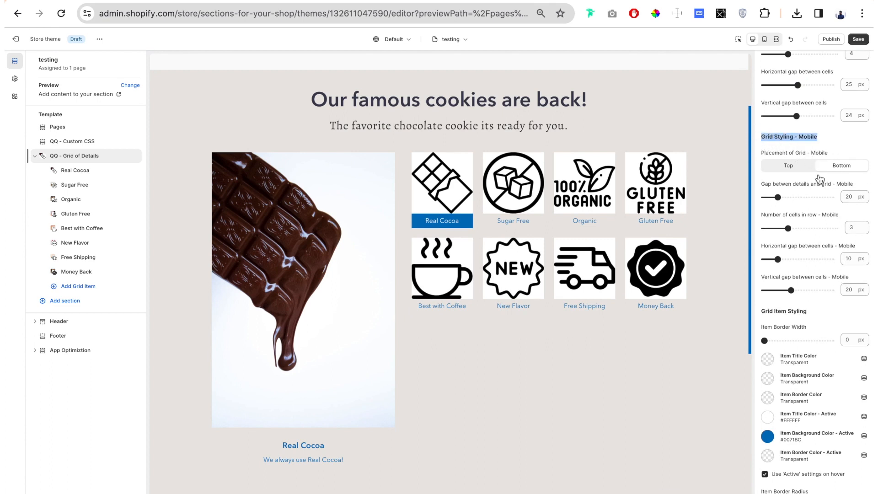
click(765, 41)
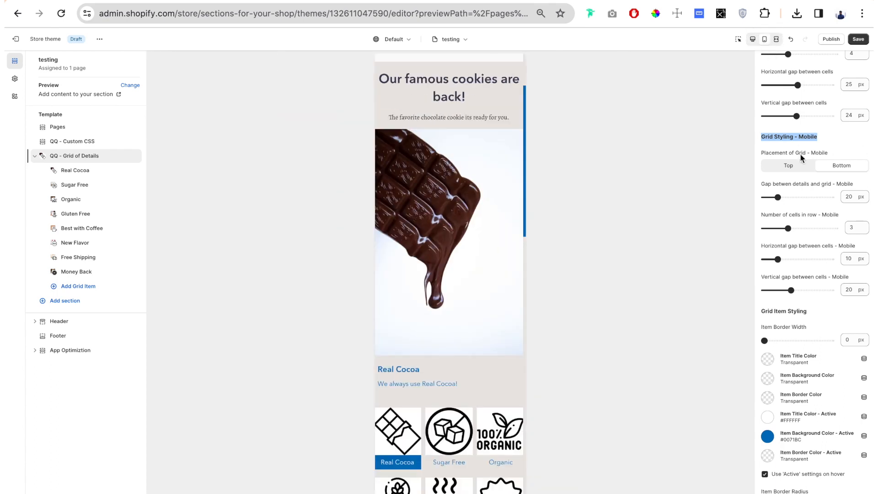
scroll(474, 220, down, 2)
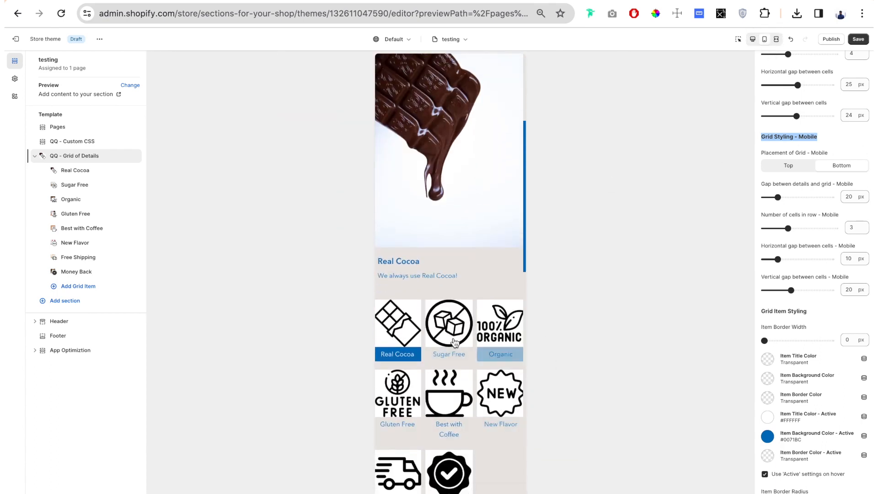
scroll(817, 234, up, 1)
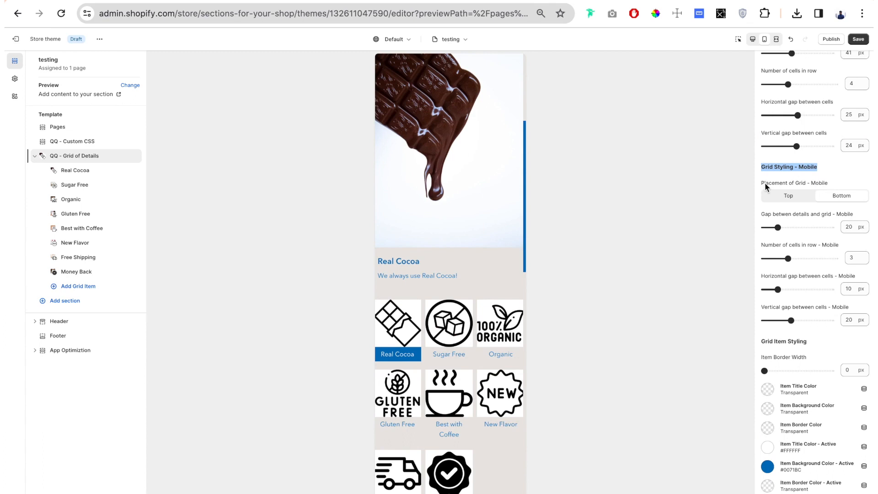
drag(761, 183, 840, 185)
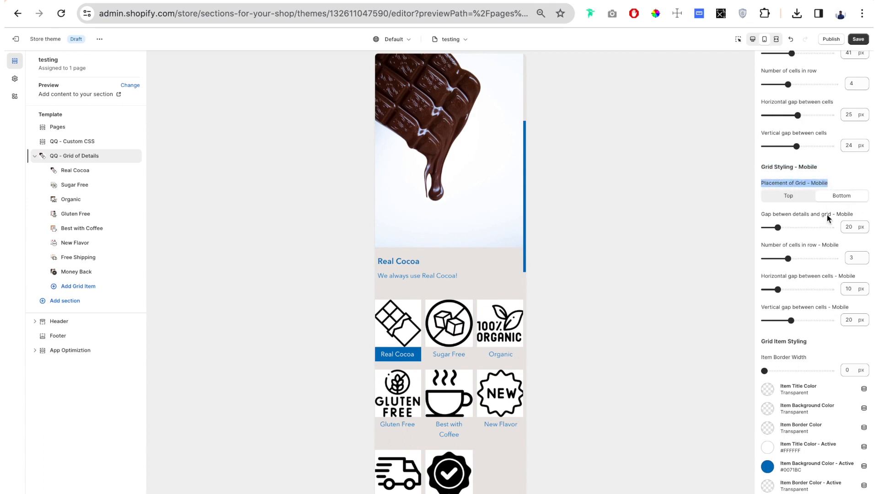
Try the Top placement for the mobile grid, restore Bottom, and return to the desktop preview.
click(787, 198)
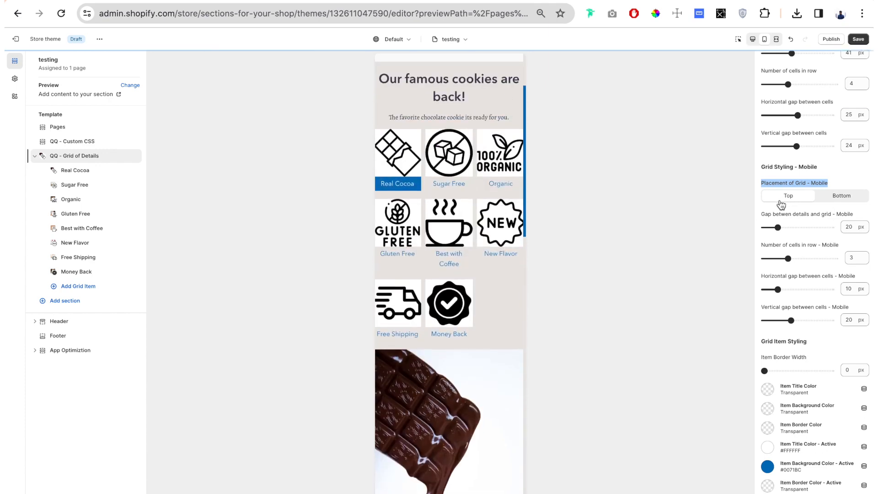
click(850, 201)
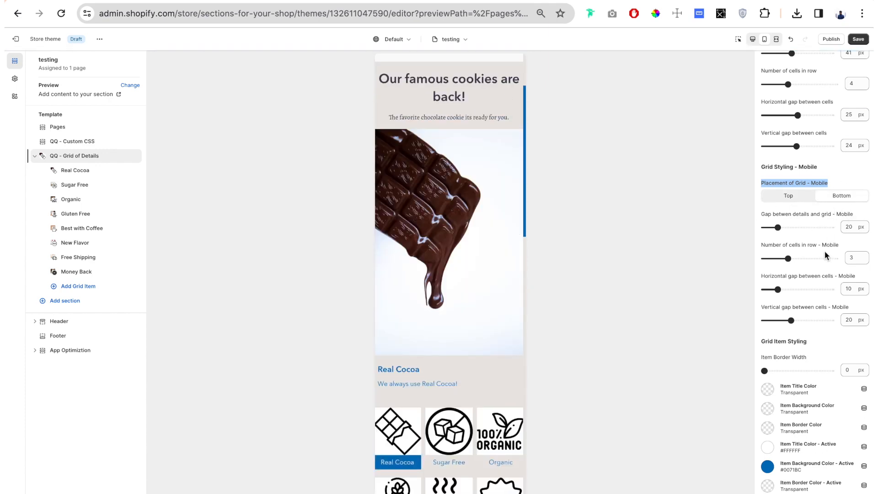
click(752, 38)
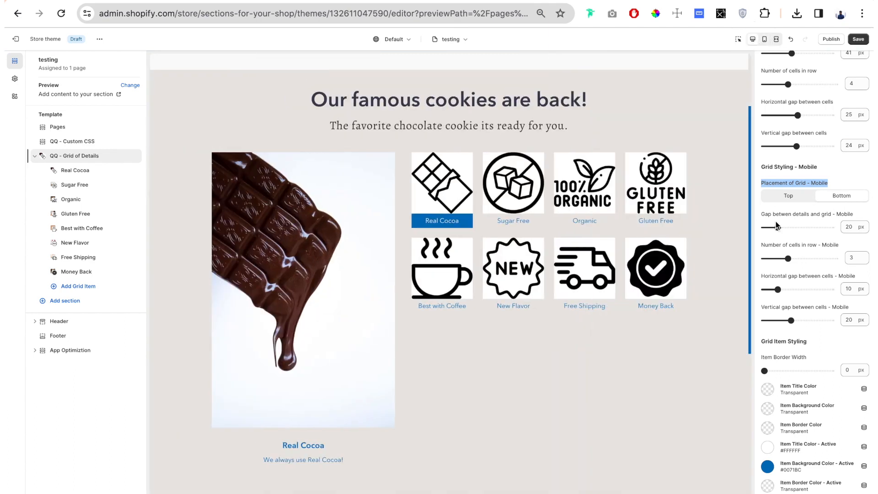
Set the grid item border width to 2 px.
drag(828, 163, 772, 166)
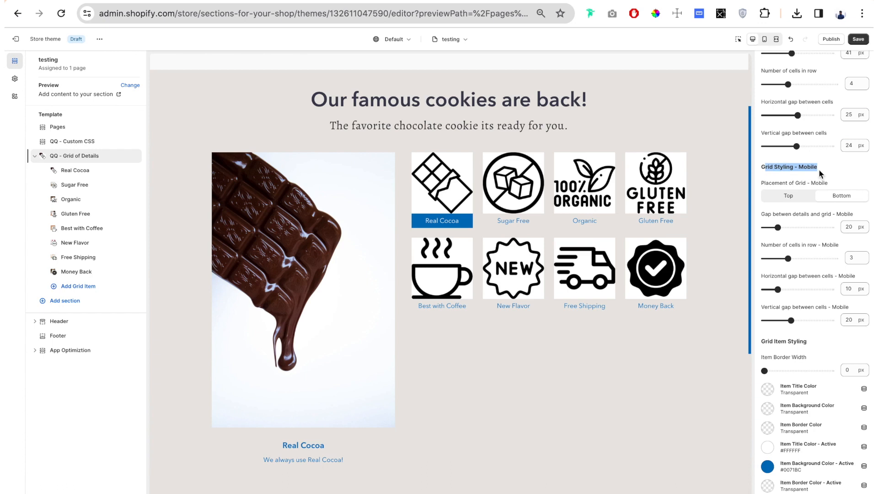
scroll(802, 217, down, 6)
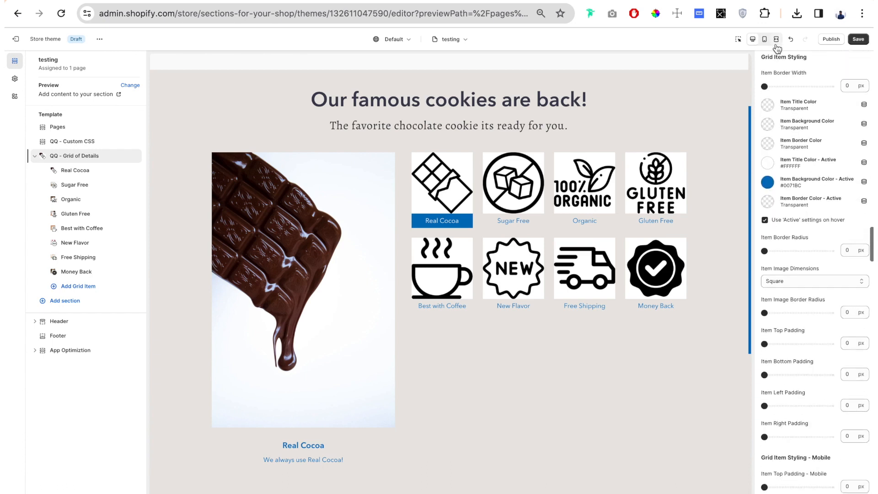
scroll(792, 91, up, 1)
scroll(773, 82, up, 1)
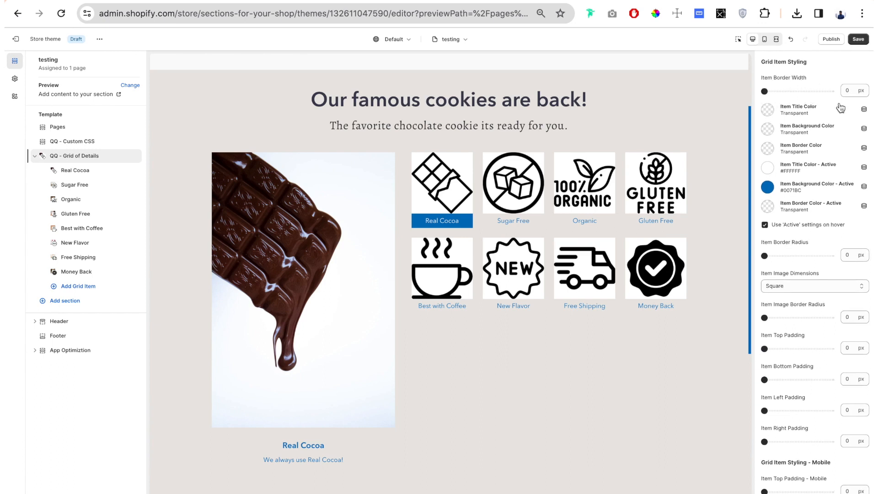
scroll(765, 98, up, 1)
drag(764, 101, 776, 101)
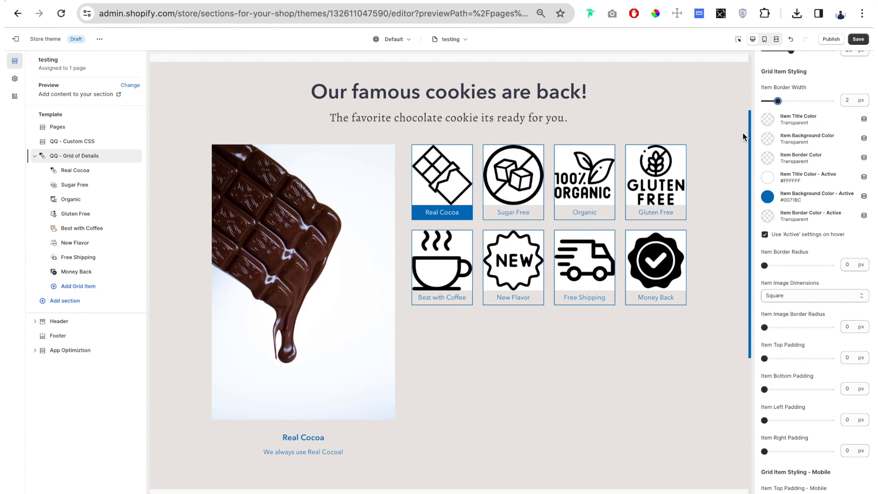
Set the item title color to the currently used dark gray #333333 and the item background color to white #FFFFFF.
click(769, 120)
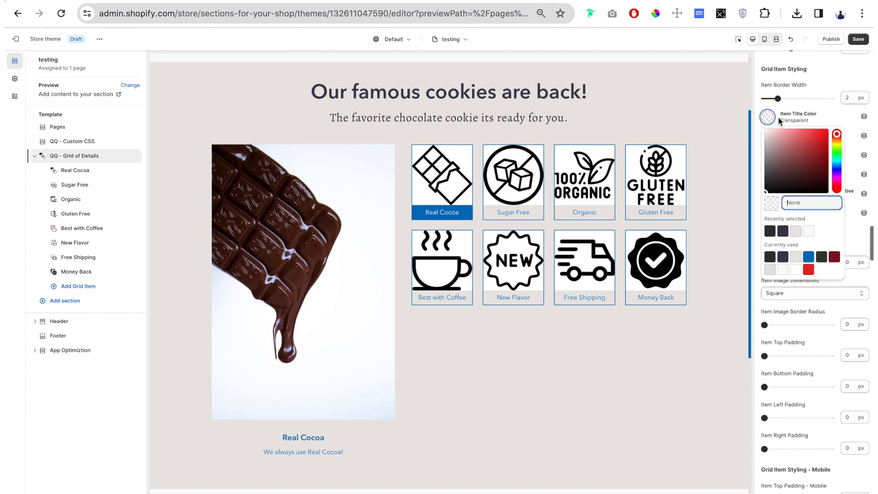
click(770, 258)
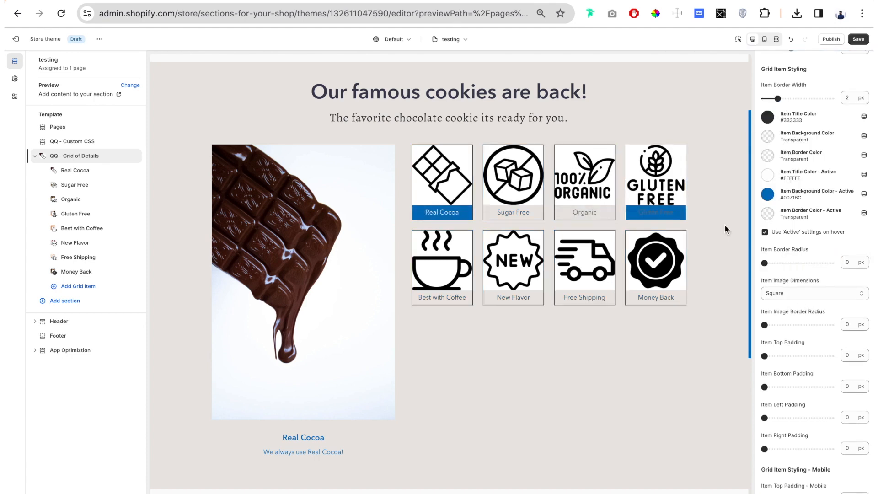
click(767, 136)
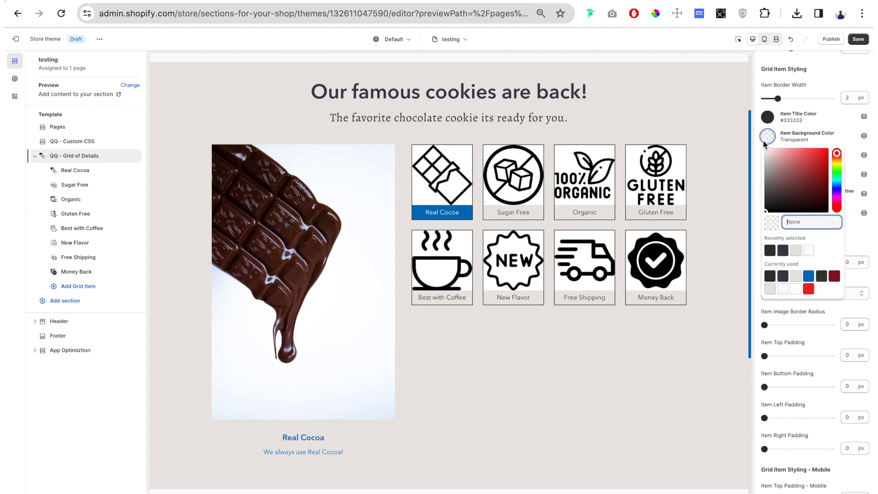
click(796, 288)
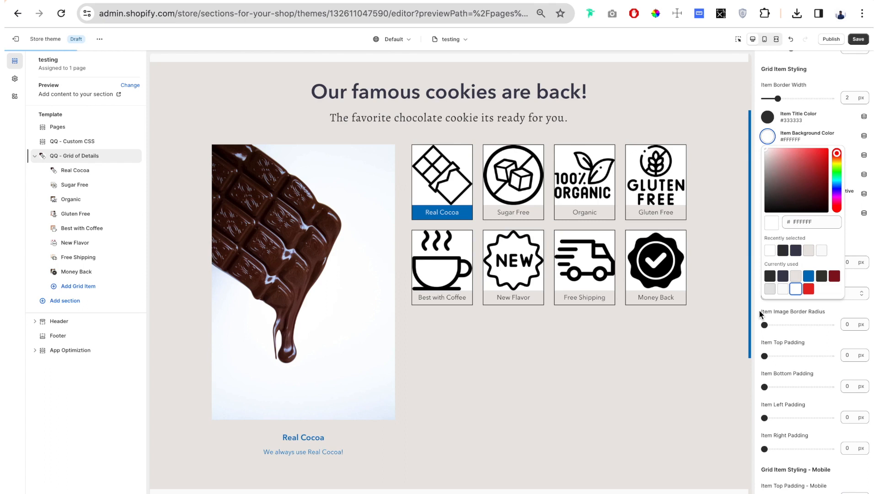
click(758, 309)
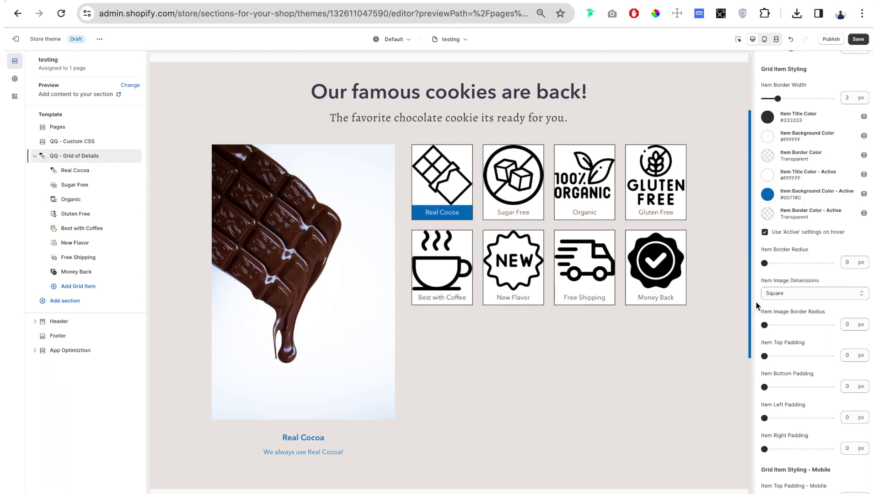
Set the item border color to the currently used blue #0071BC.
click(770, 158)
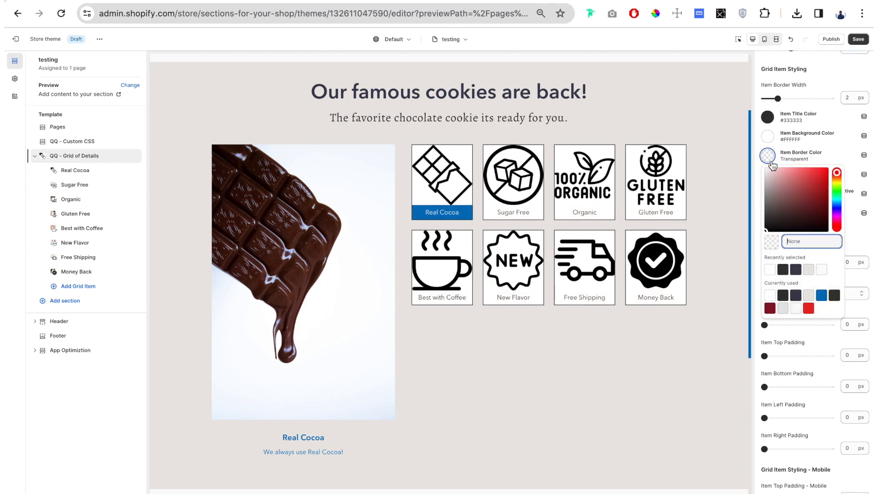
click(819, 301)
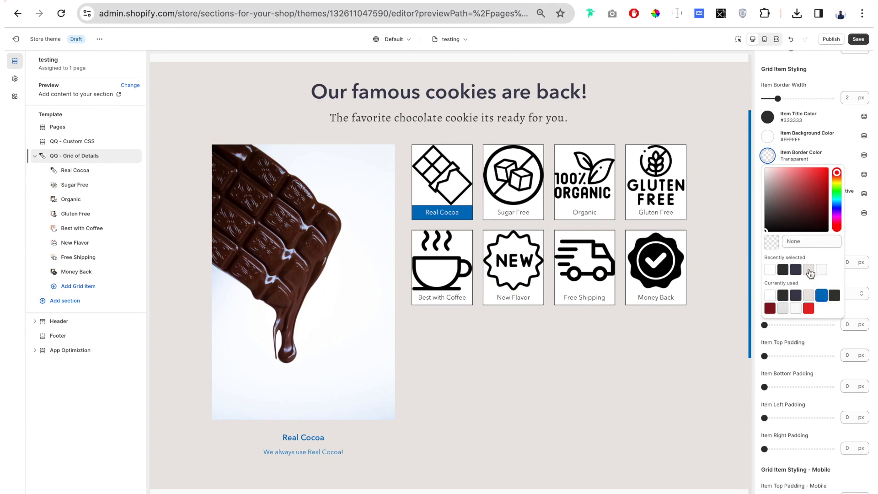
click(757, 150)
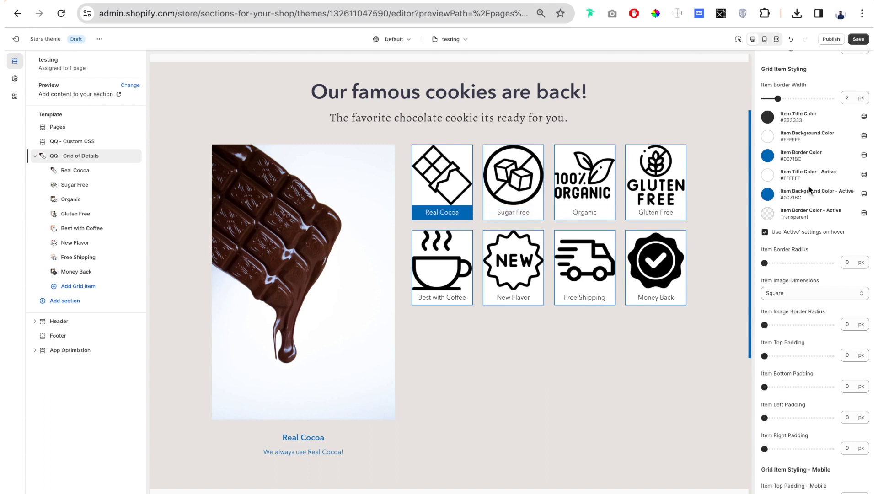
Set the active item title color to bright green #25E010.
click(777, 179)
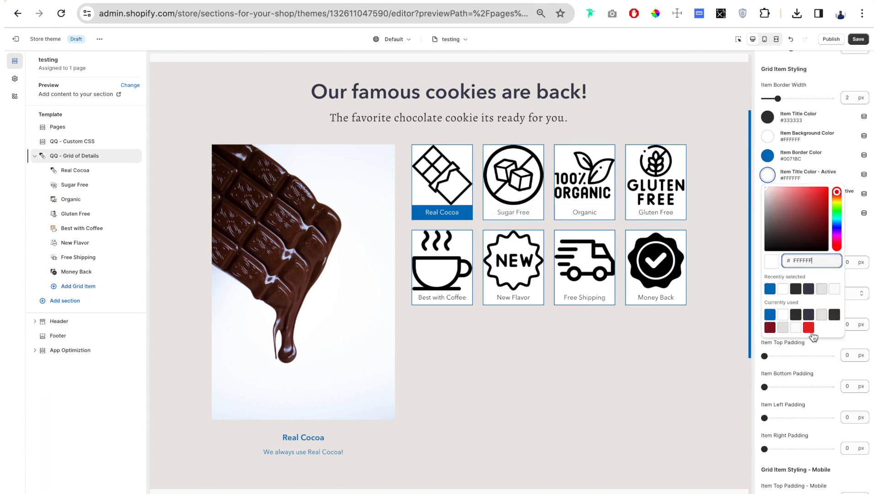
click(837, 209)
click(823, 194)
click(765, 173)
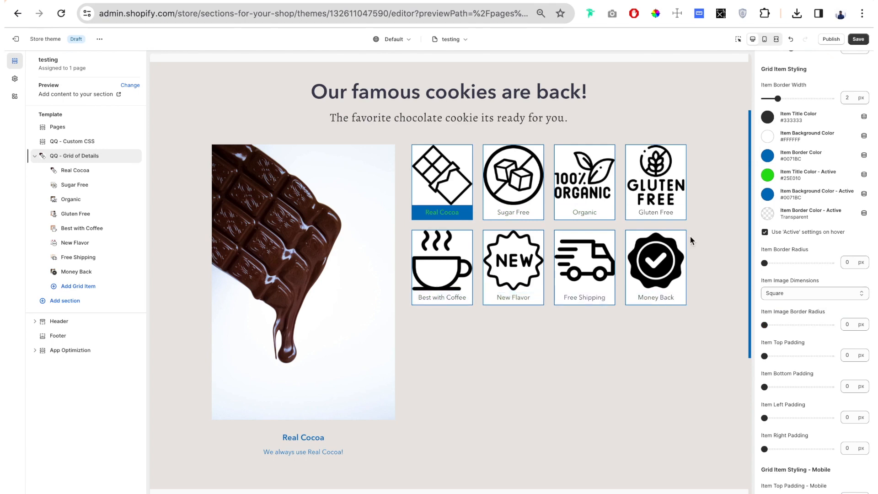
Try disabling the active settings on hover, re-enable them, and preview the Organic and Real Cocoa grid items.
click(766, 233)
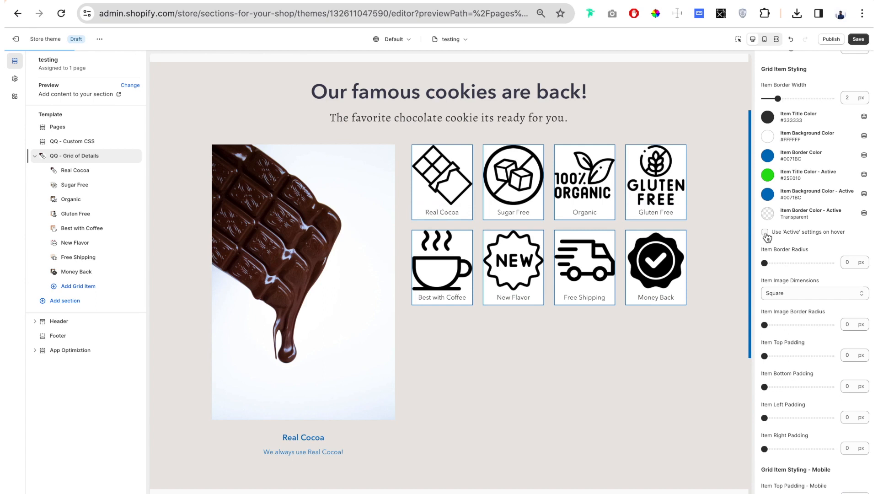
click(765, 233)
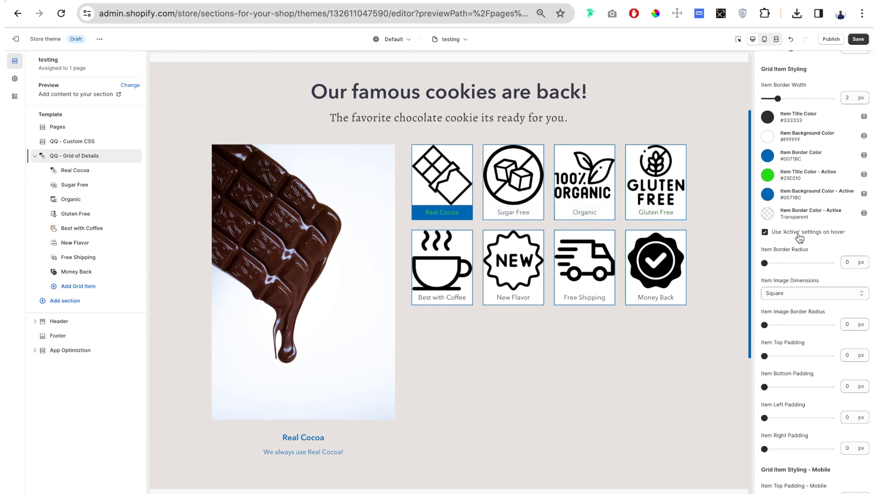
click(584, 197)
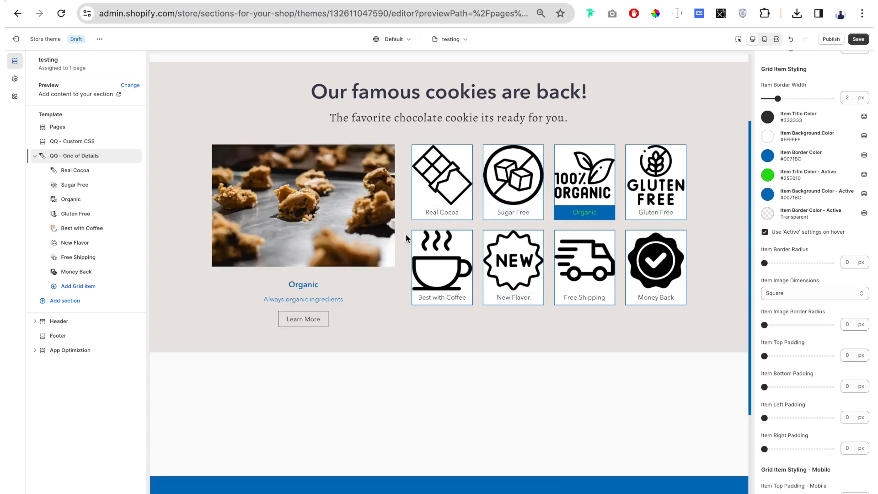
click(428, 194)
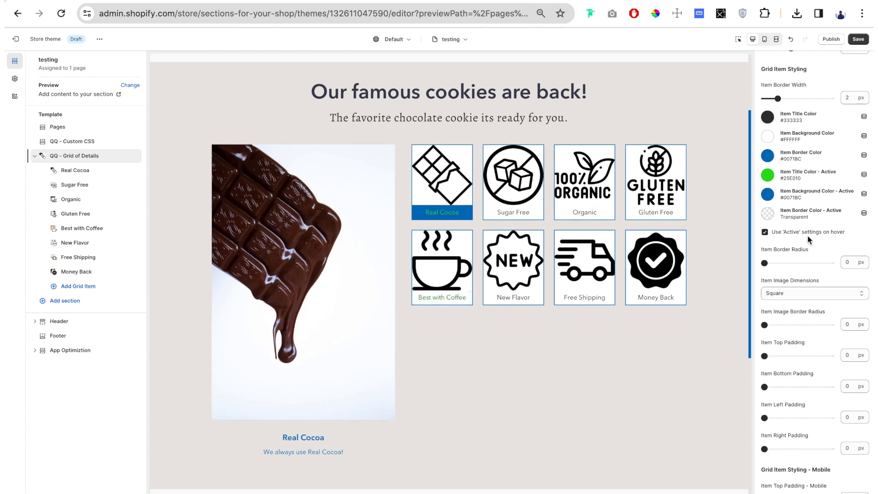
Set the item border radius to 38 px and, after trying Landscape and Square, set the item image dimensions to Original.
scroll(818, 94, down, 3)
drag(812, 97, 790, 110)
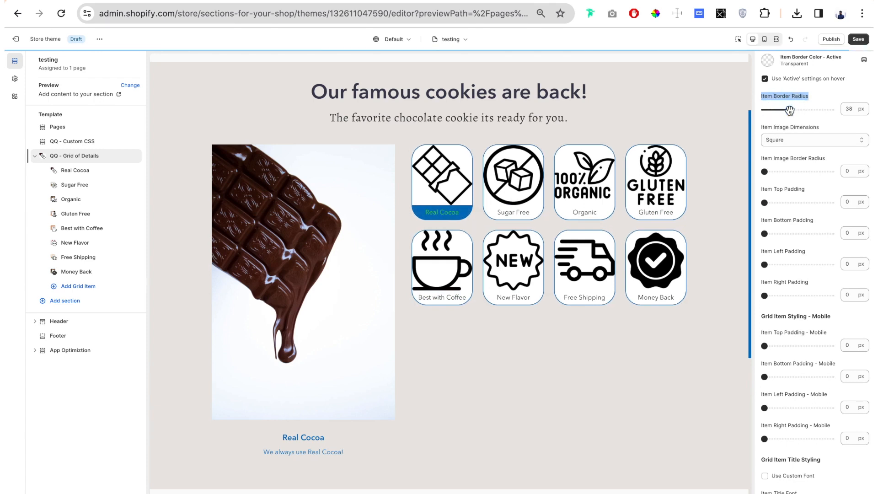
drag(825, 124, 764, 125)
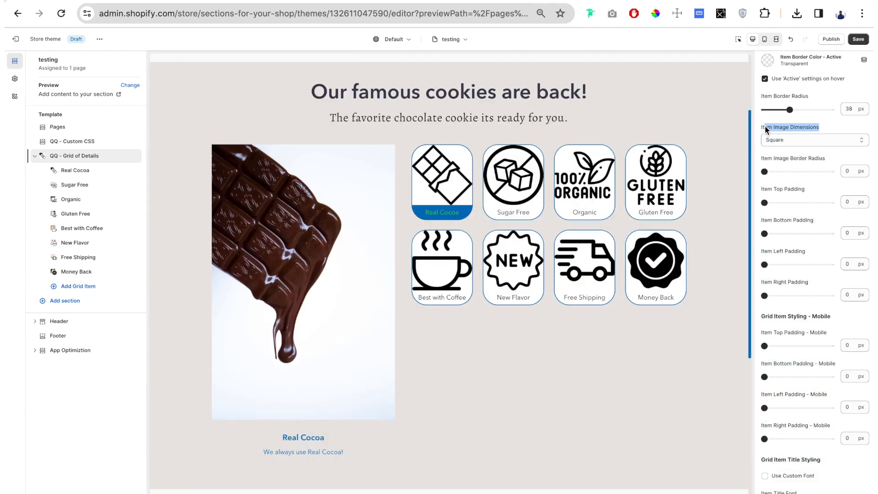
click(804, 141)
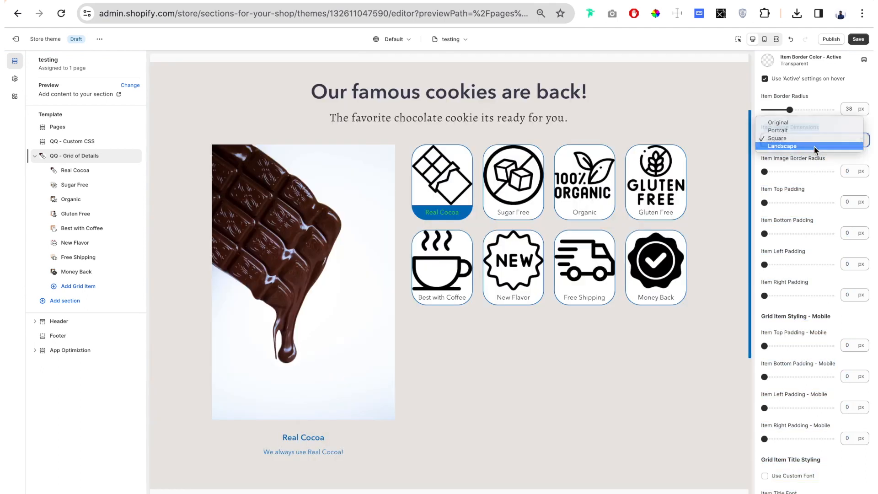
click(814, 146)
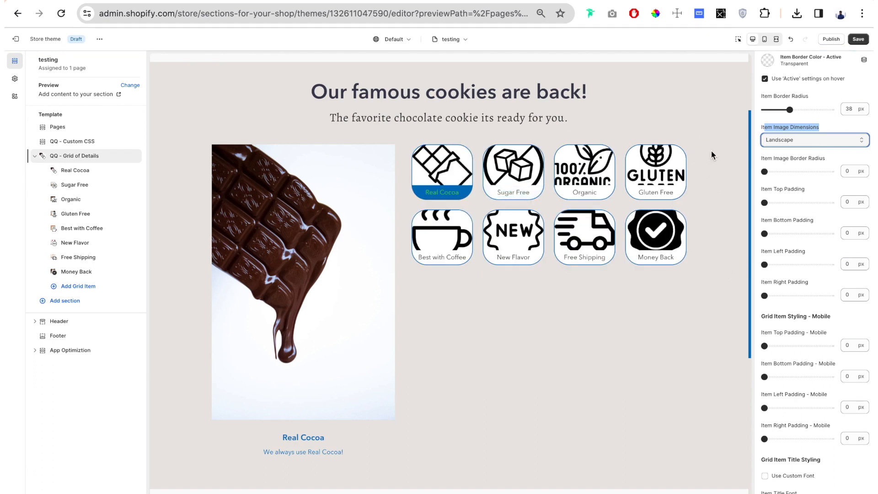
click(782, 139)
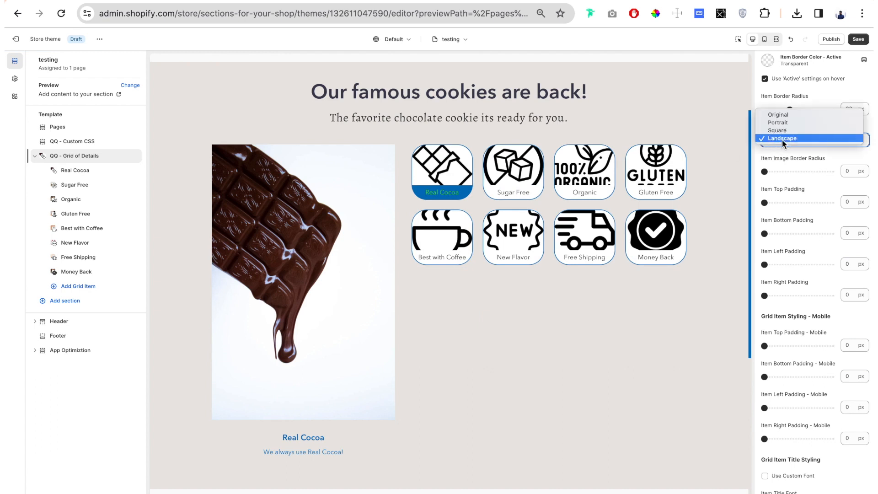
click(816, 129)
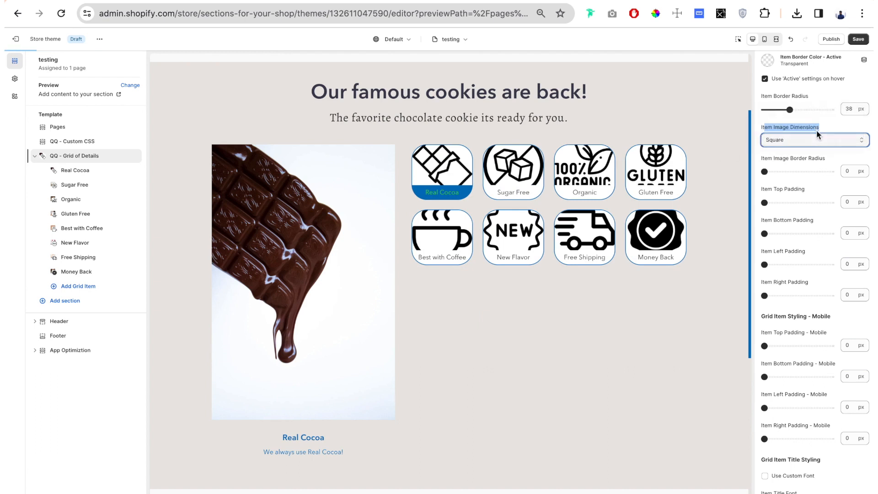
click(770, 142)
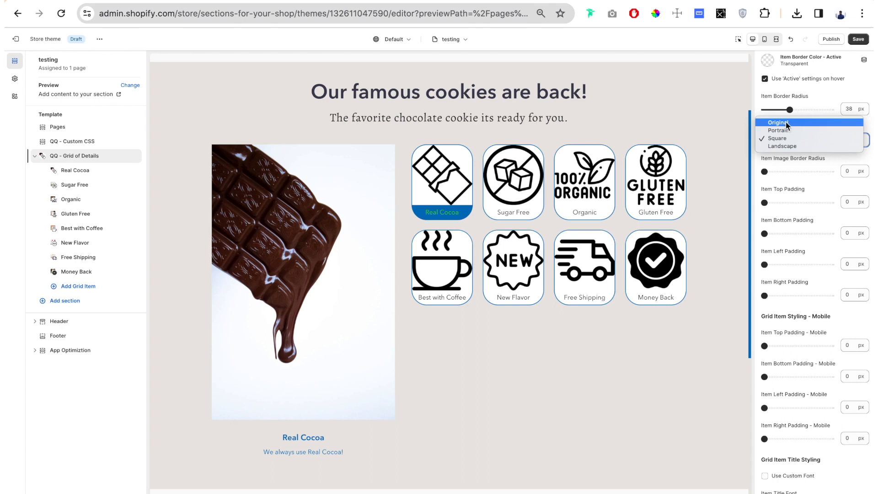
click(787, 122)
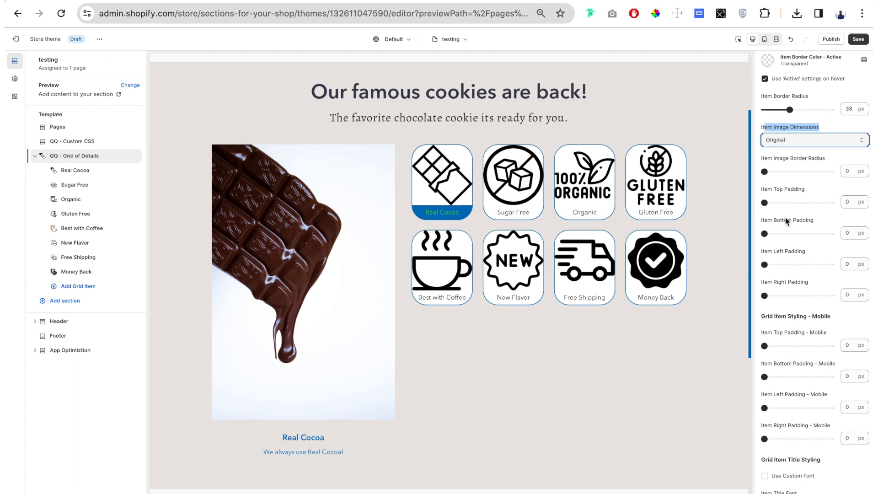
Try a 14 px item top padding, set the item bottom padding to 13 px, and reset the top padding to 0 px.
scroll(766, 202, down, 2)
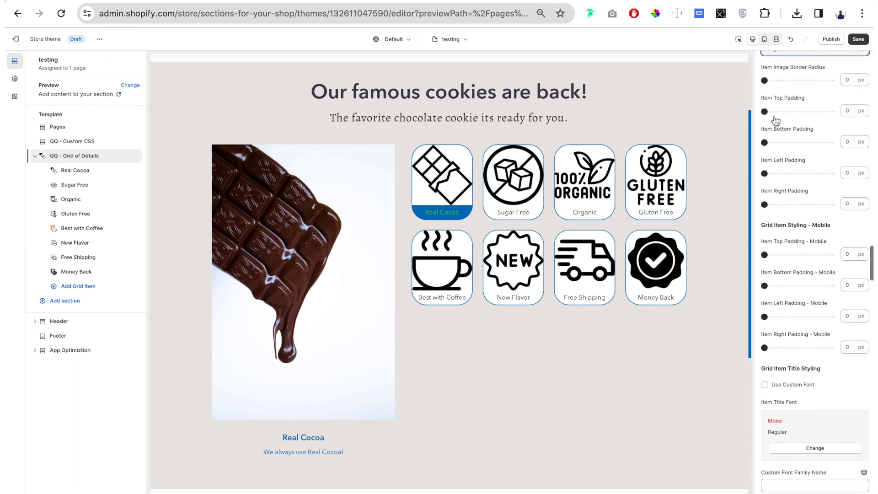
drag(813, 97, 772, 112)
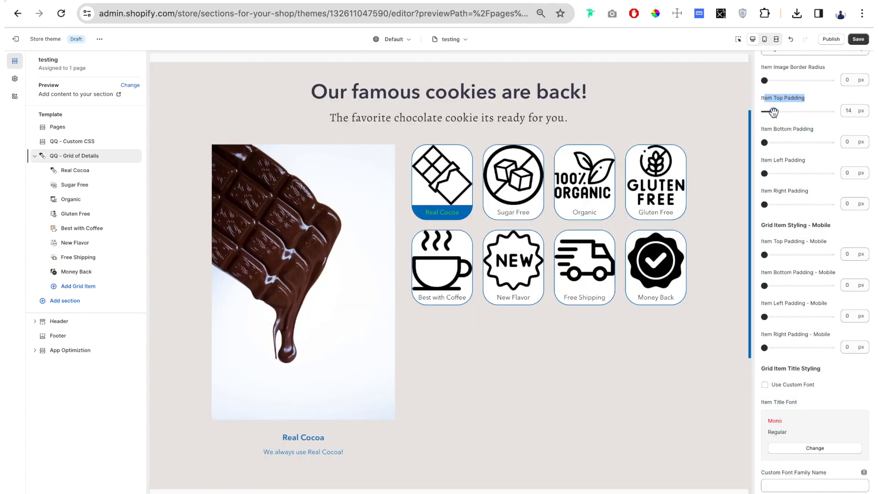
drag(764, 143, 774, 142)
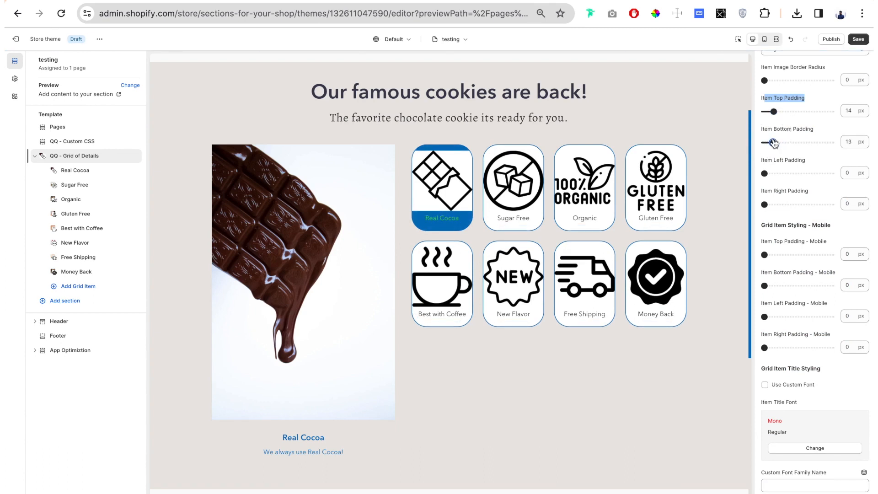
click(773, 112)
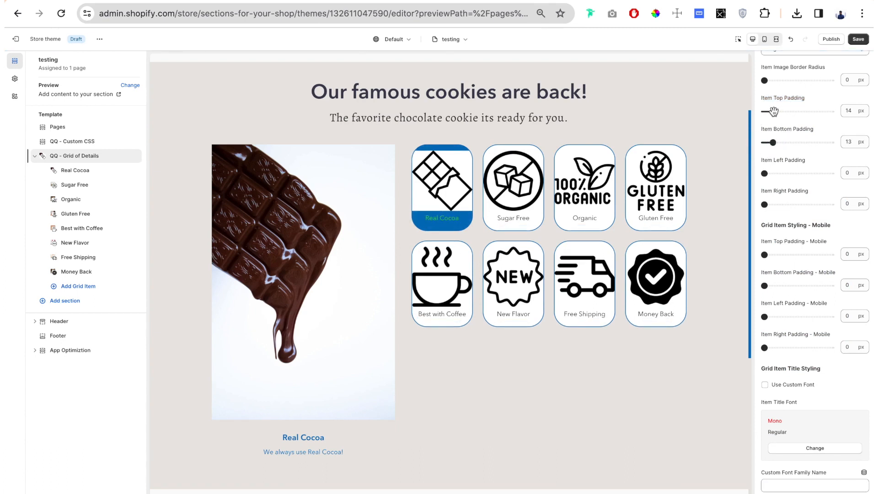
drag(773, 111, 763, 112)
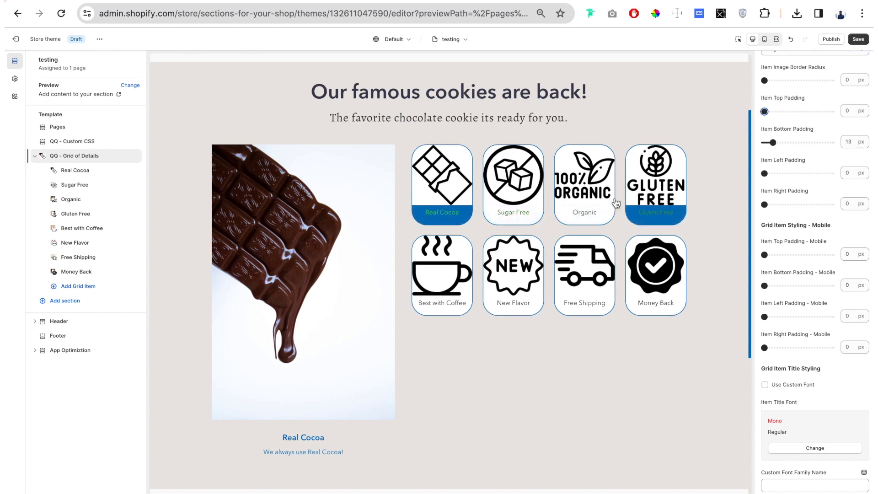
Try enabling the custom font for the grid item titles and switch it off again.
scroll(800, 179, down, 7)
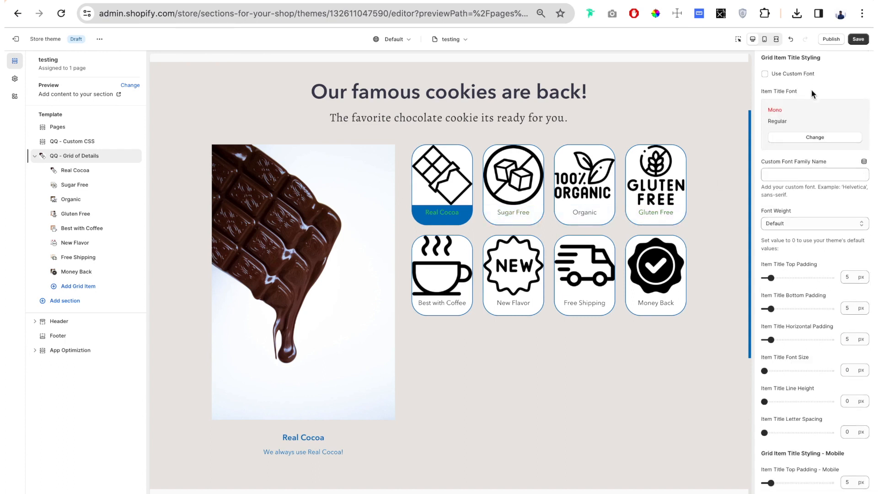
scroll(778, 166, down, 3)
scroll(773, 137, up, 3)
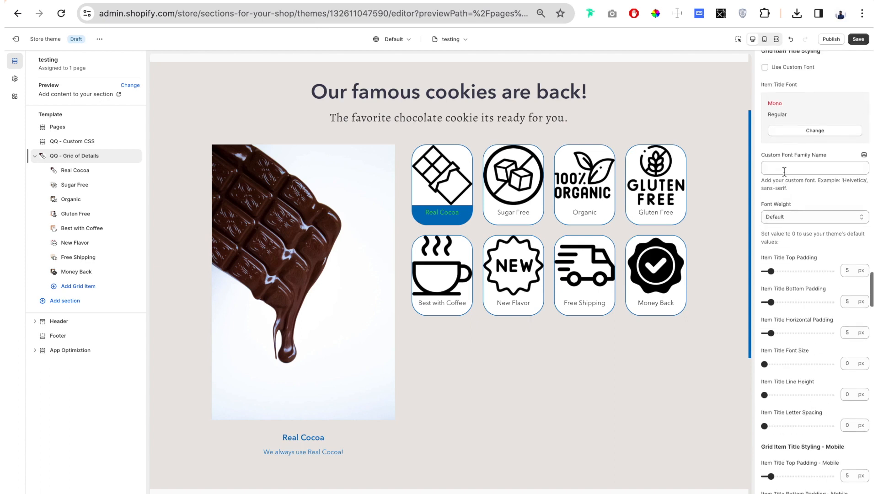
click(765, 67)
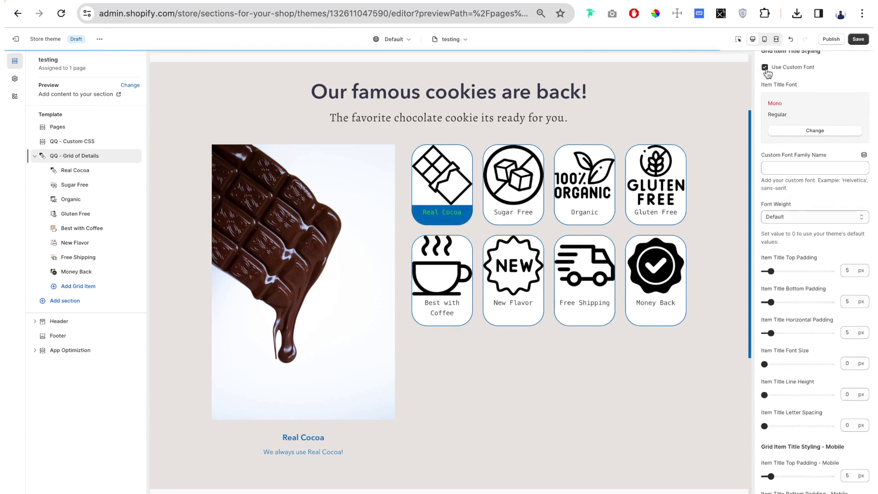
click(765, 67)
Try a larger item title top padding and bring it back down.
scroll(792, 322, down, 2)
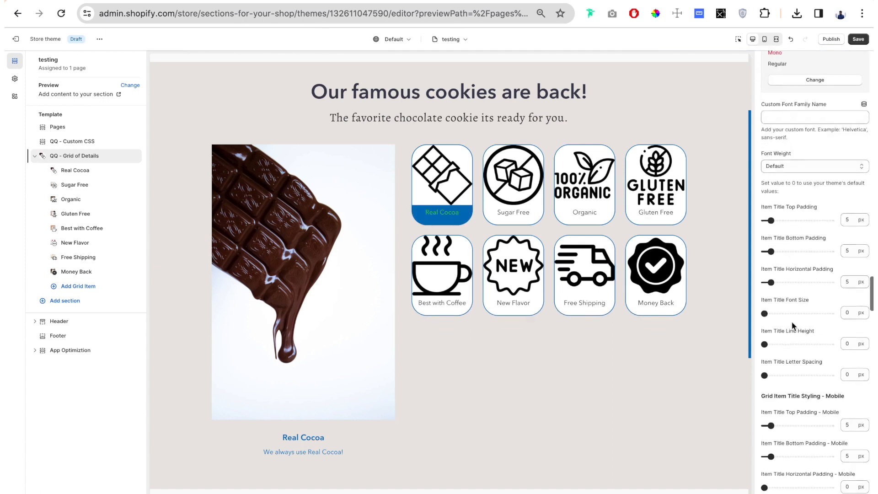
scroll(795, 192, down, 1)
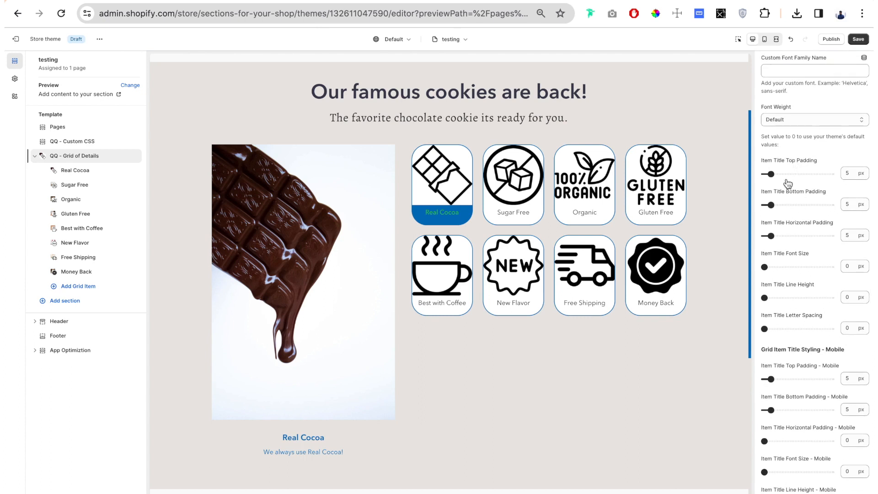
drag(769, 174, 794, 175)
click(776, 173)
Set the details block background color to the currently used dark gray #373833.
click(807, 64)
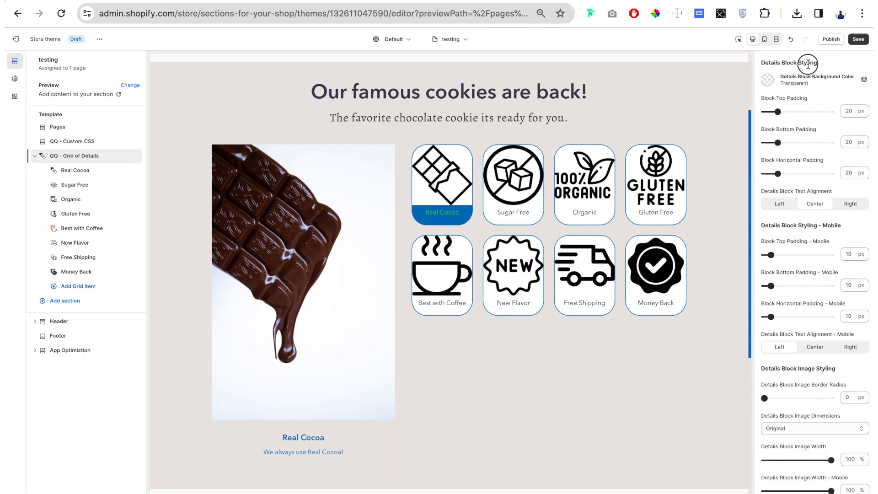
drag(807, 64, 762, 66)
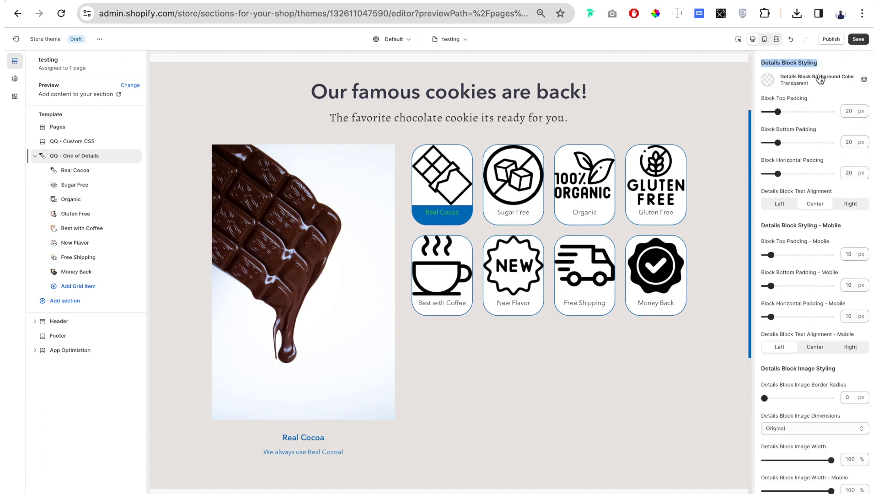
click(780, 98)
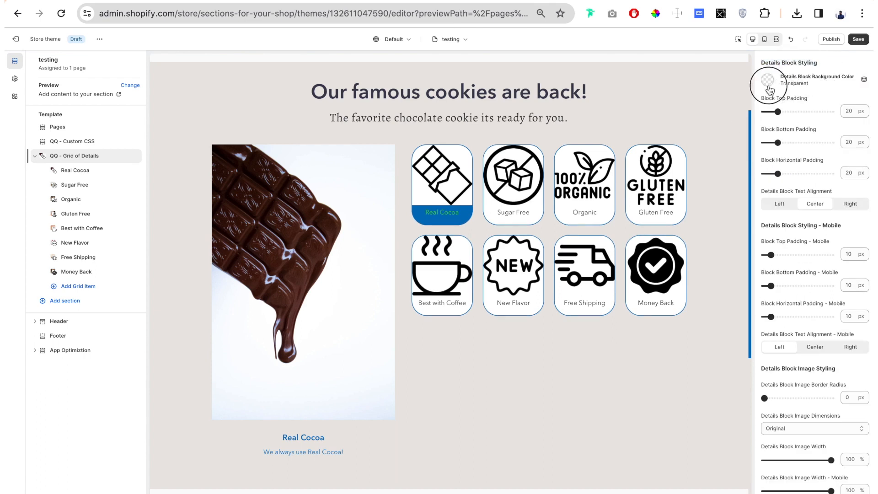
click(769, 81)
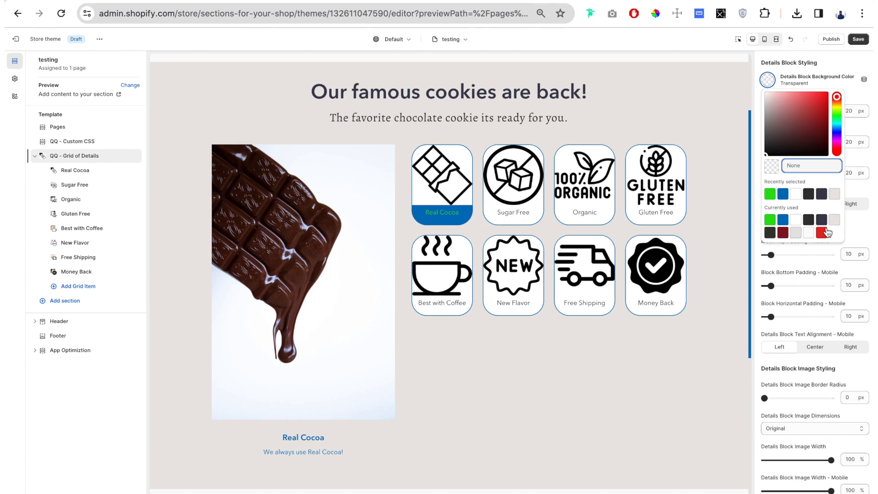
click(770, 234)
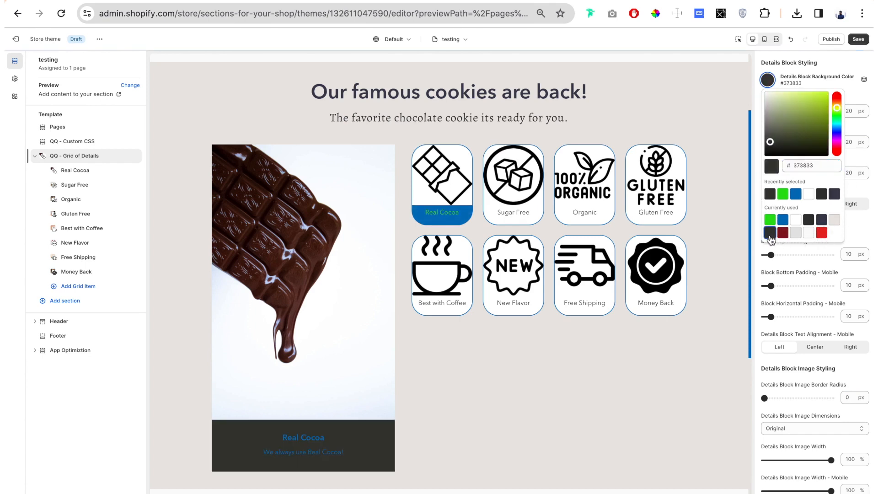
click(756, 221)
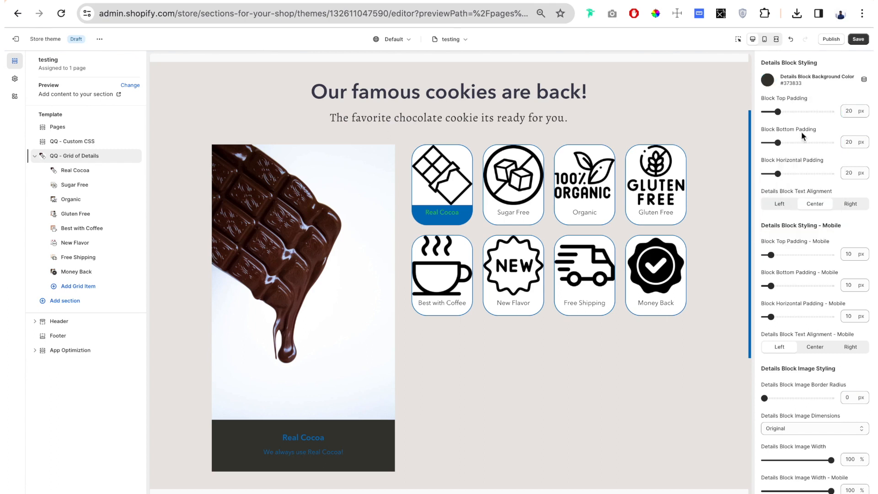
Try the Left, Center and Right text alignment options for the details block.
scroll(801, 191, down, 1)
click(786, 155)
click(829, 155)
click(851, 152)
scroll(789, 166, down, 5)
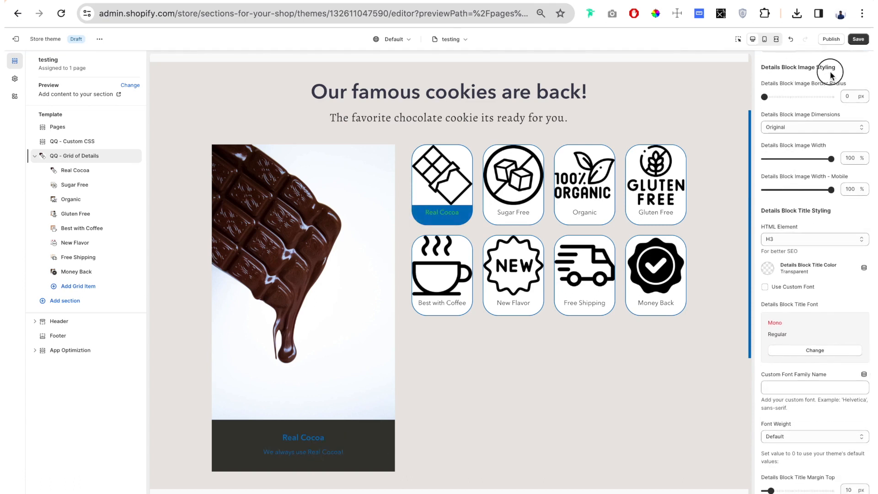
Set the details block image dimensions to Square and the details block image width to 77%.
drag(836, 67, 790, 67)
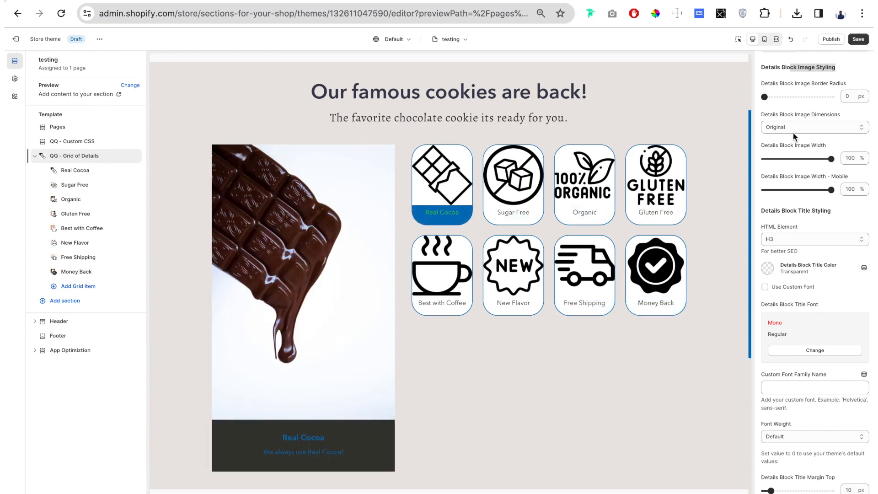
click(789, 127)
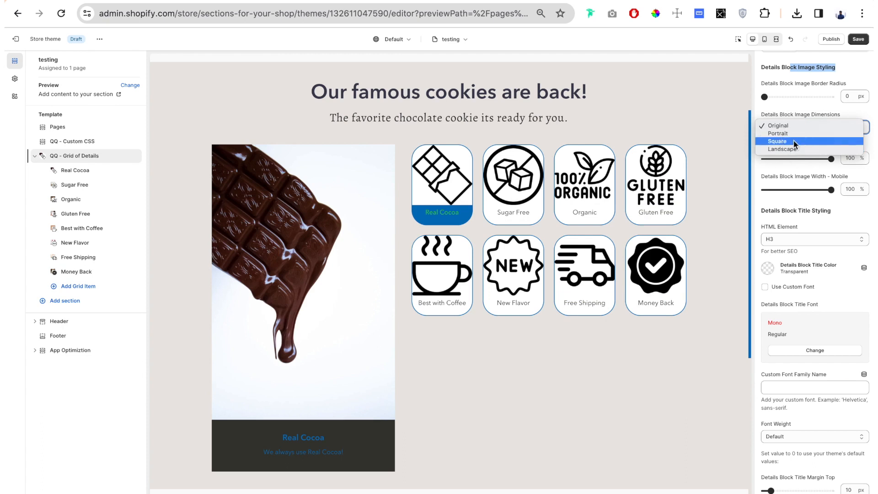
click(796, 141)
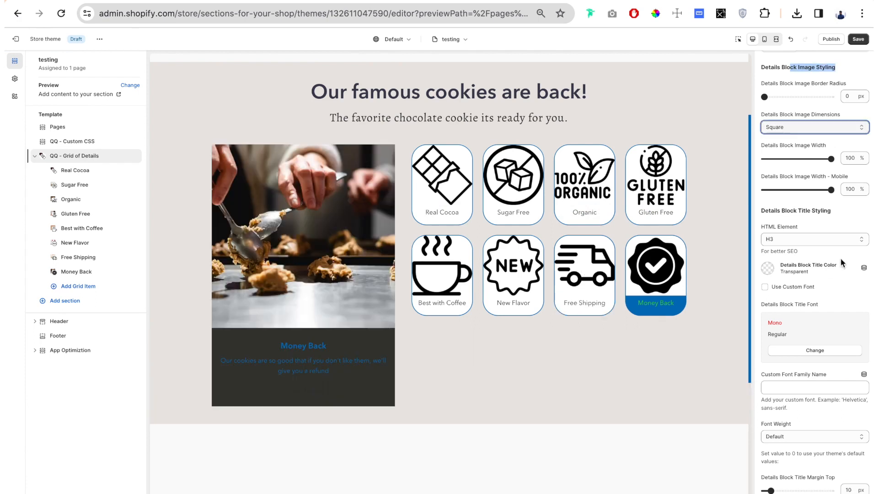
drag(831, 153, 769, 150)
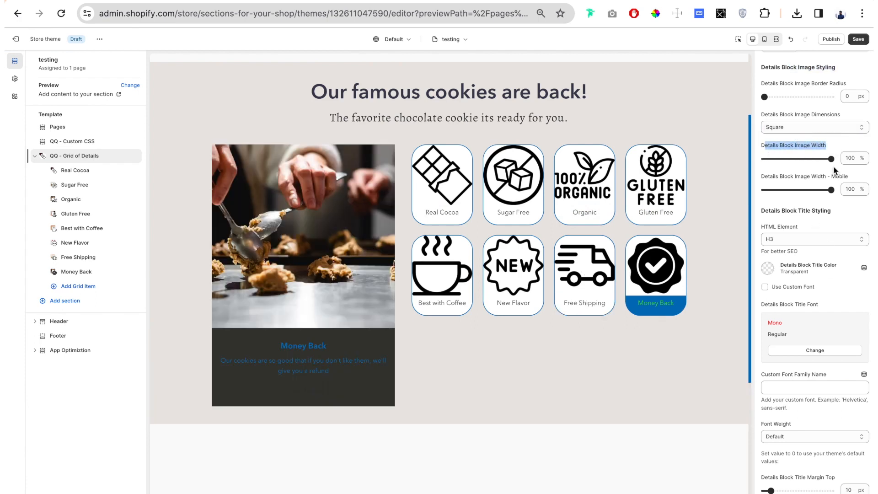
drag(831, 158, 817, 159)
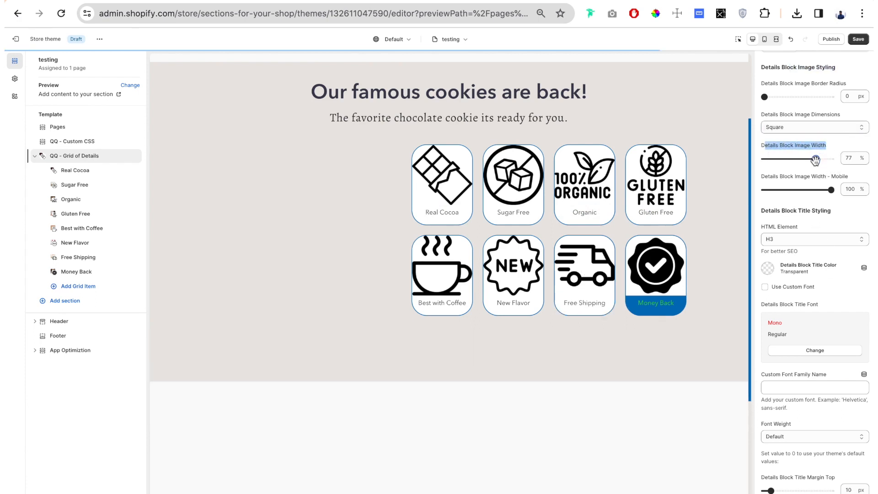
Set the details block image width to 100% and the details block title color to white.
drag(816, 159, 842, 161)
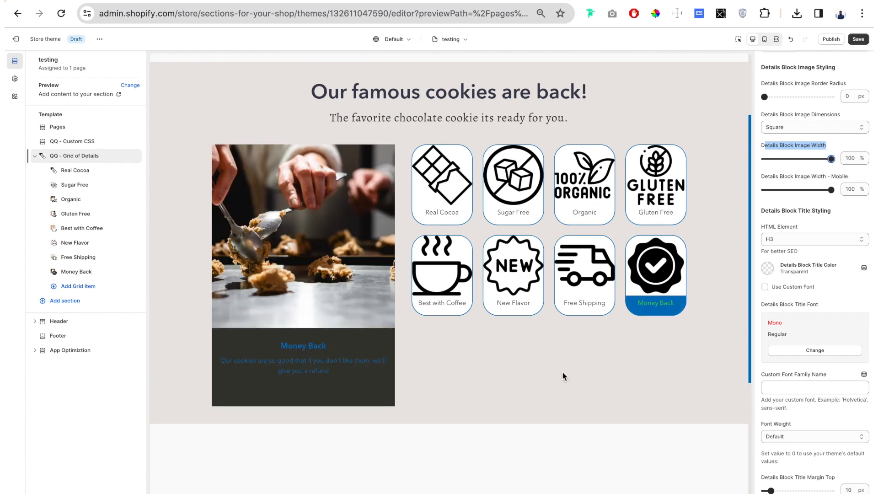
scroll(795, 106, down, 3)
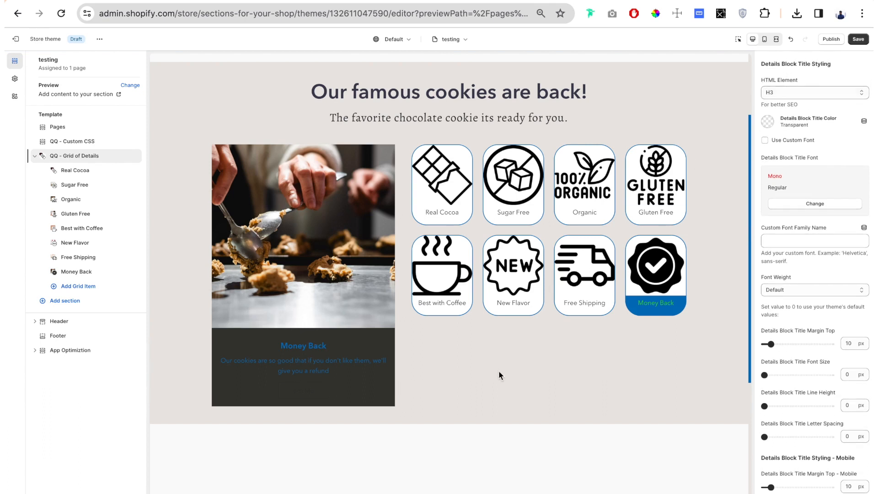
drag(279, 347, 344, 341)
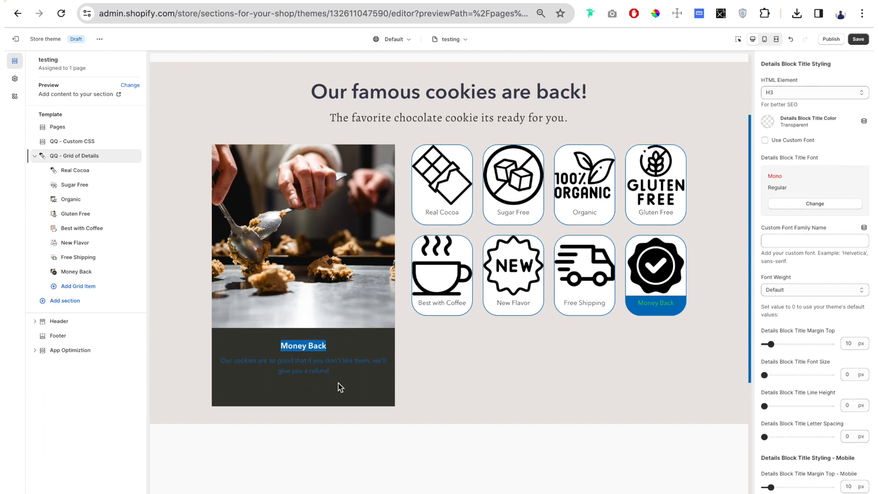
click(768, 121)
click(809, 264)
click(757, 304)
Set the details block title font size to 26 px.
scroll(769, 275, down, 3)
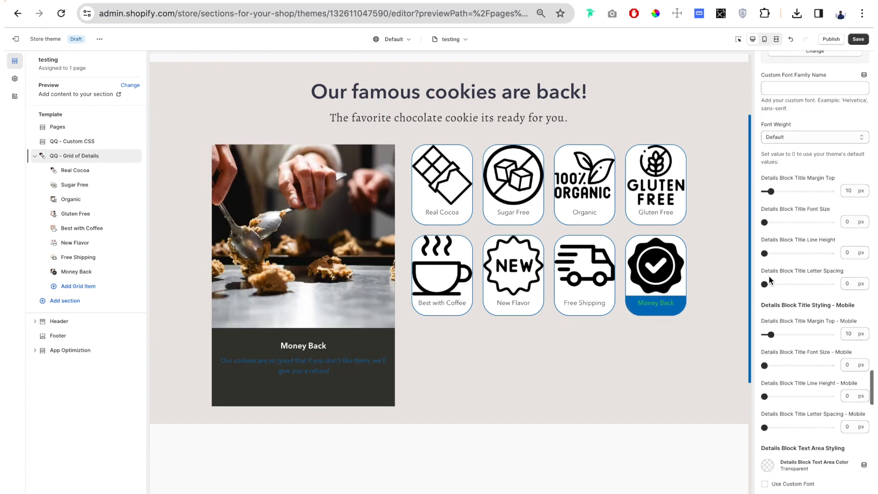
scroll(769, 276, down, 1)
drag(765, 198, 782, 198)
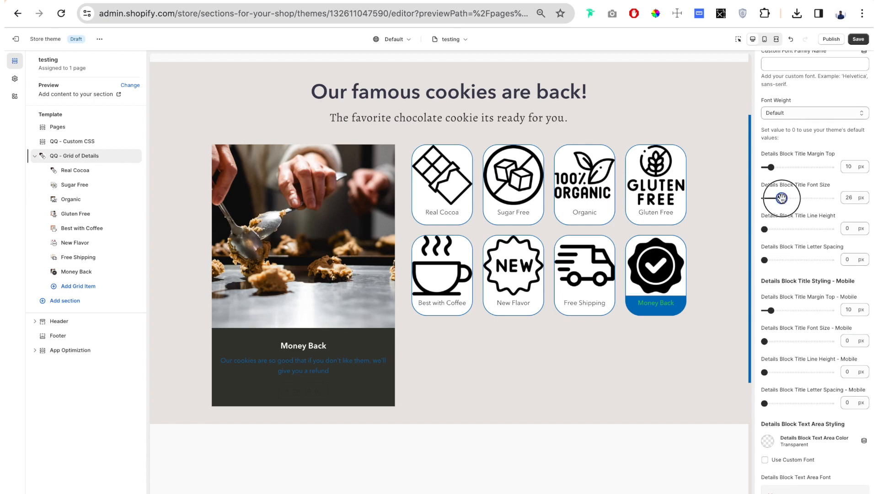
Set the details block text area color to white and its font size to 22 px.
scroll(794, 261, down, 8)
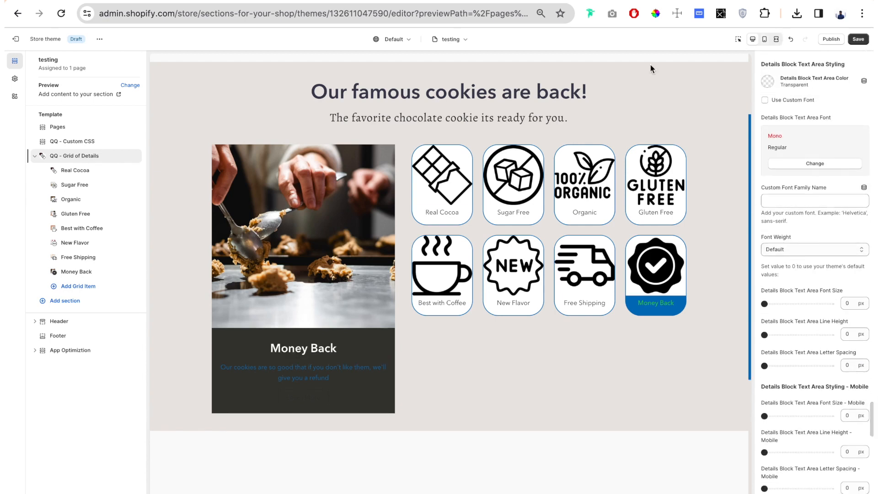
click(768, 81)
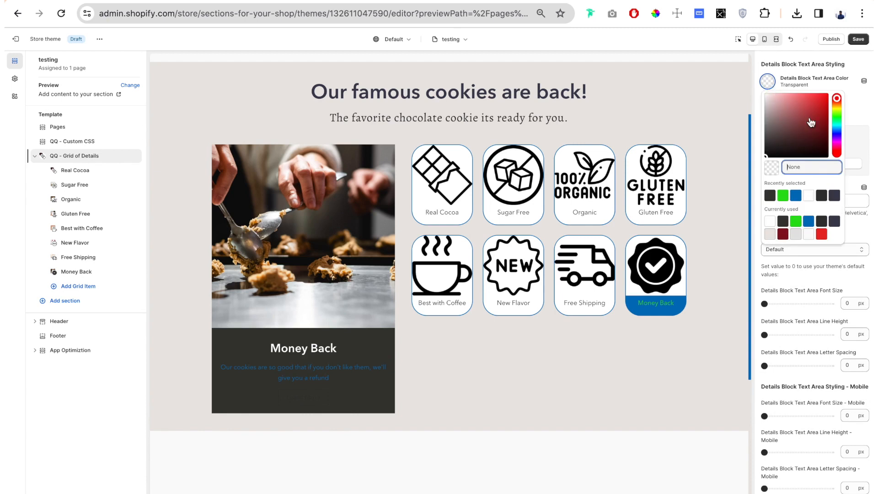
click(809, 196)
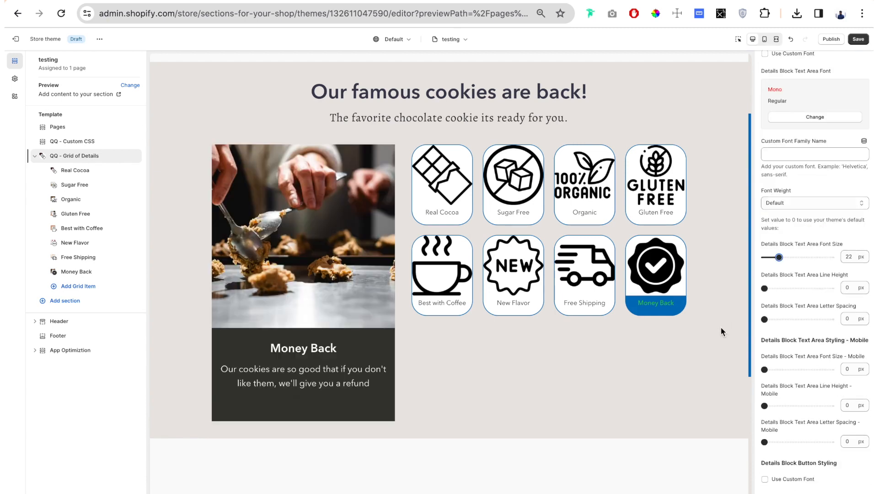
Preview the Organic item's details and set the button text color to white (#FFFFFF).
scroll(776, 130, down, 2)
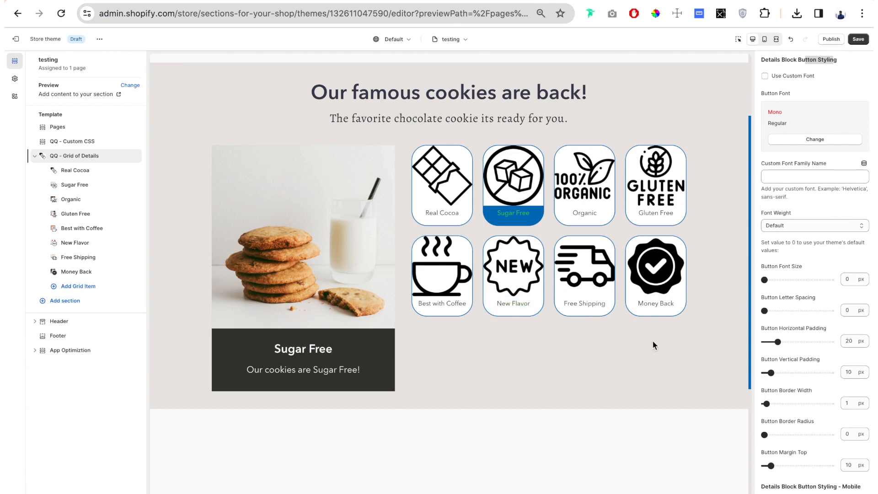
click(600, 179)
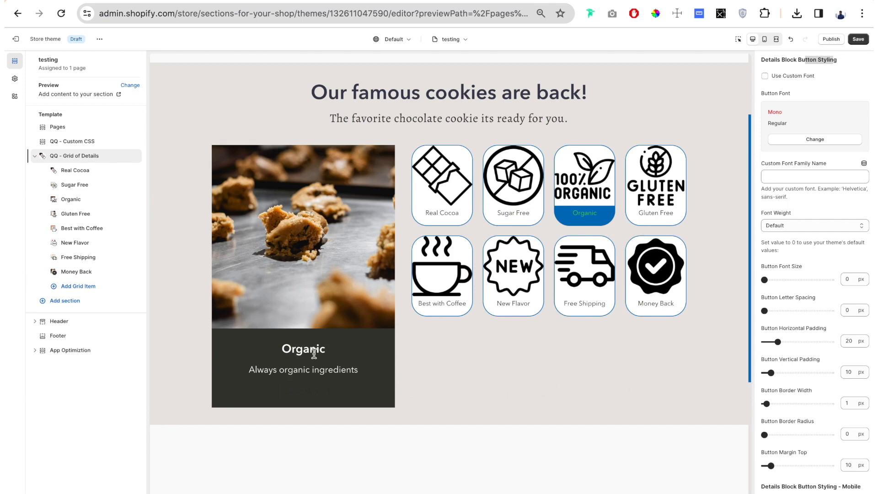
scroll(815, 293, down, 1)
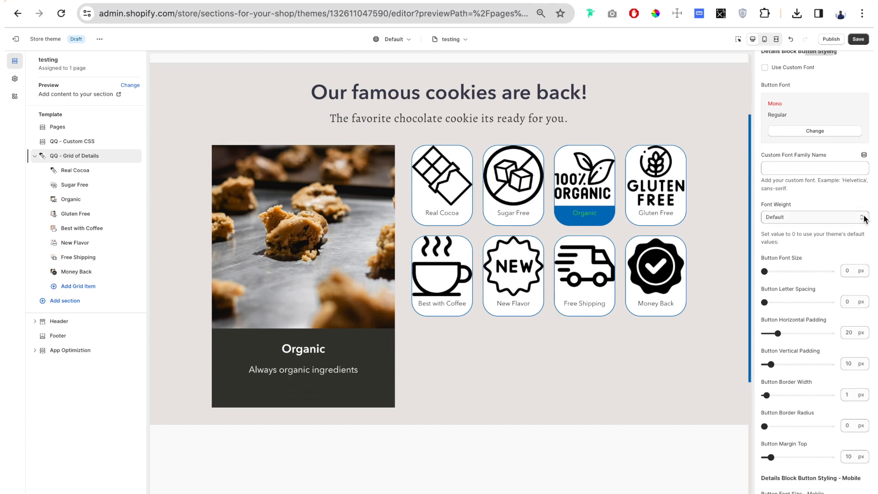
scroll(785, 275, down, 6)
scroll(788, 273, down, 1)
click(768, 345)
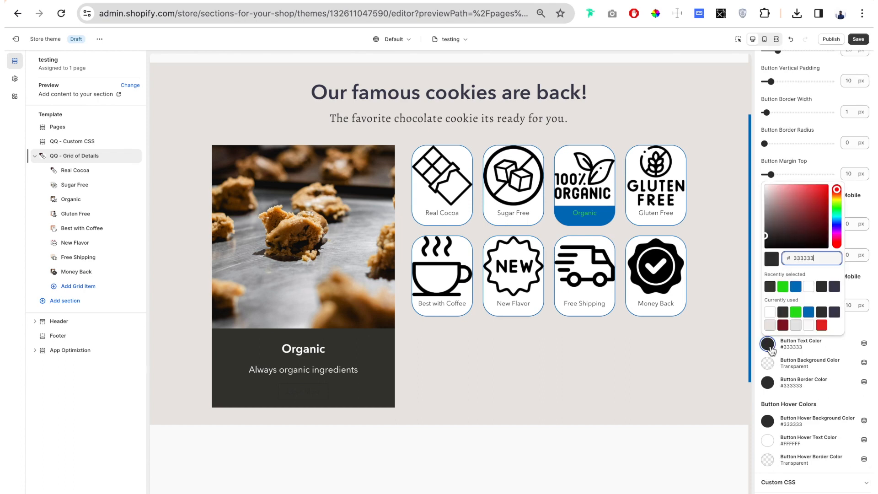
click(770, 312)
click(756, 369)
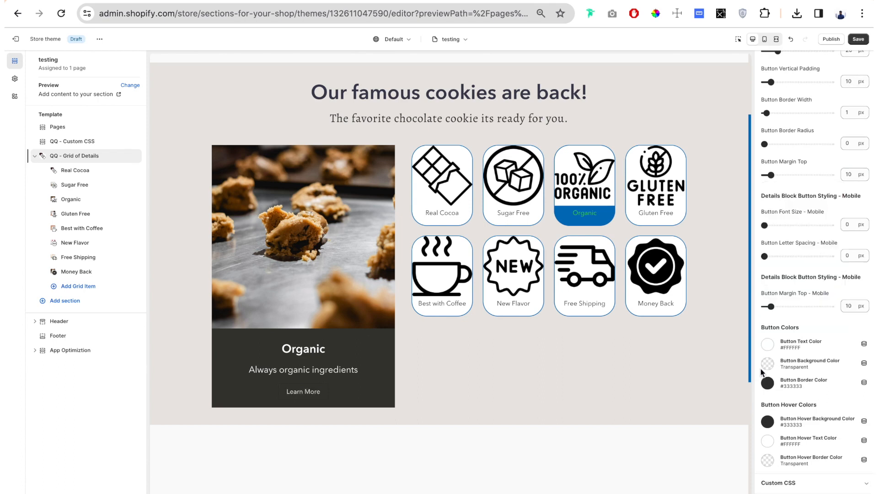
Set the details block button border color to white (#FFFFFF).
click(768, 385)
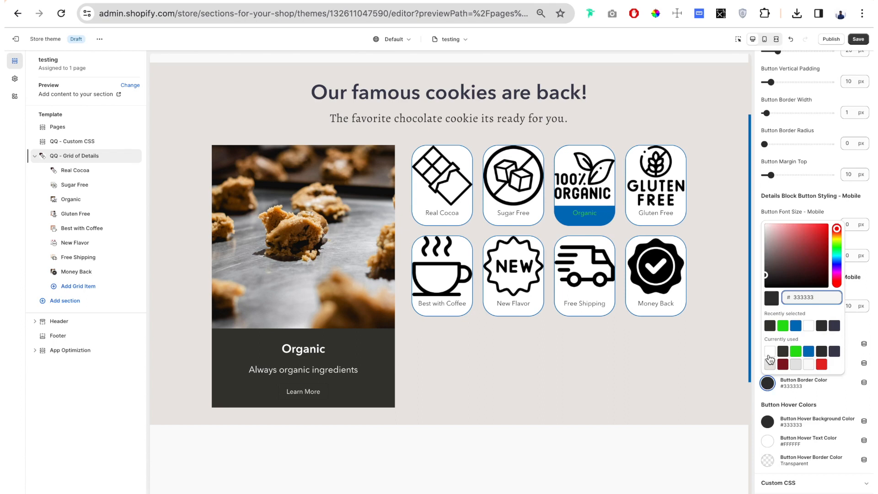
click(769, 351)
click(759, 399)
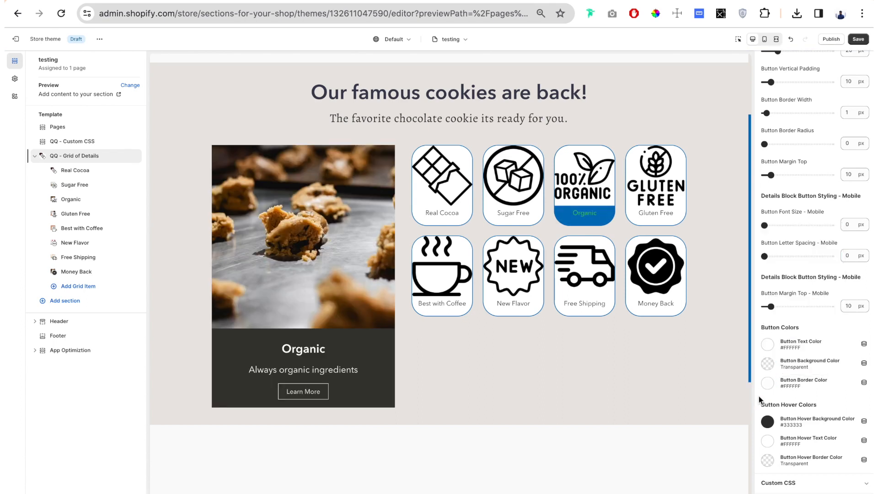
Set the button font size to 22 px and its padding to 29 px horizontal and 26 px vertical.
scroll(777, 206, up, 4)
drag(764, 174, 784, 183)
scroll(800, 192, down, 2)
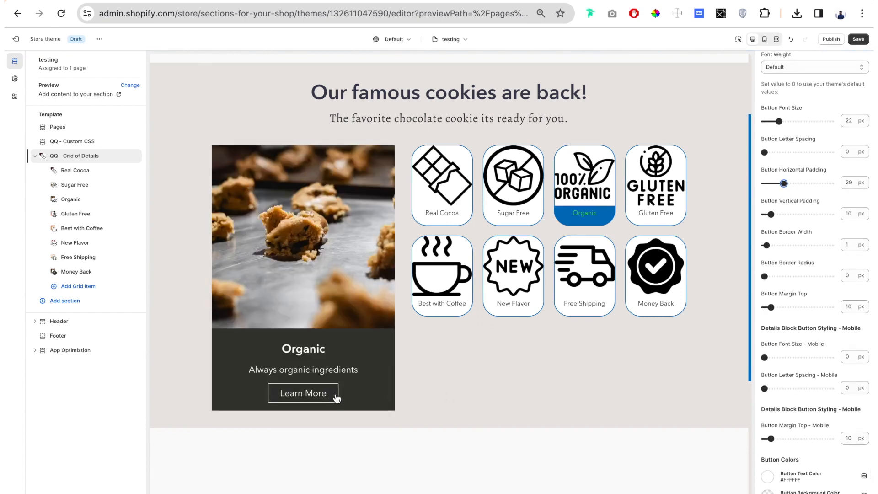
drag(771, 214, 781, 214)
Set the button border width to 2 px and the button border radius to 100 px.
scroll(782, 192, down, 2)
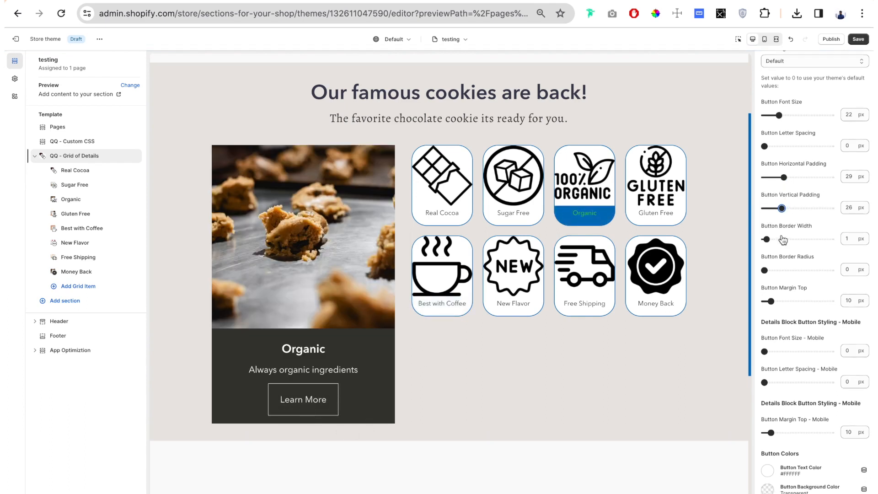
drag(767, 158, 769, 158)
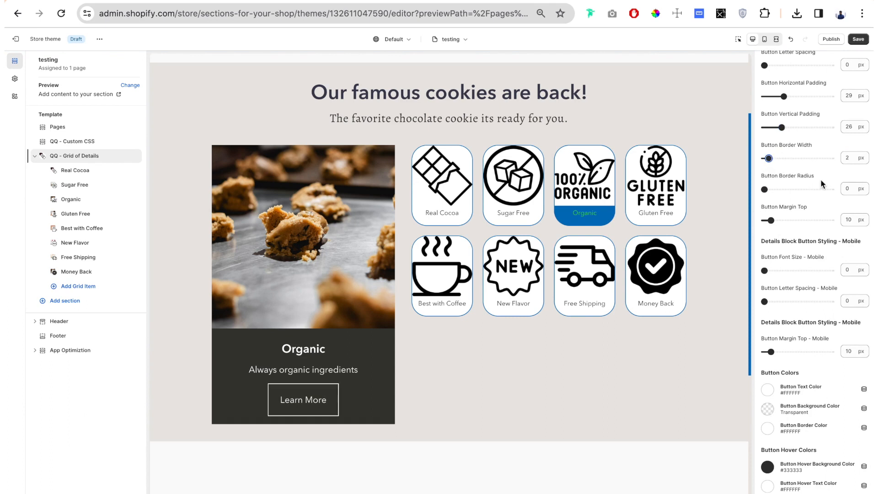
drag(763, 189, 832, 189)
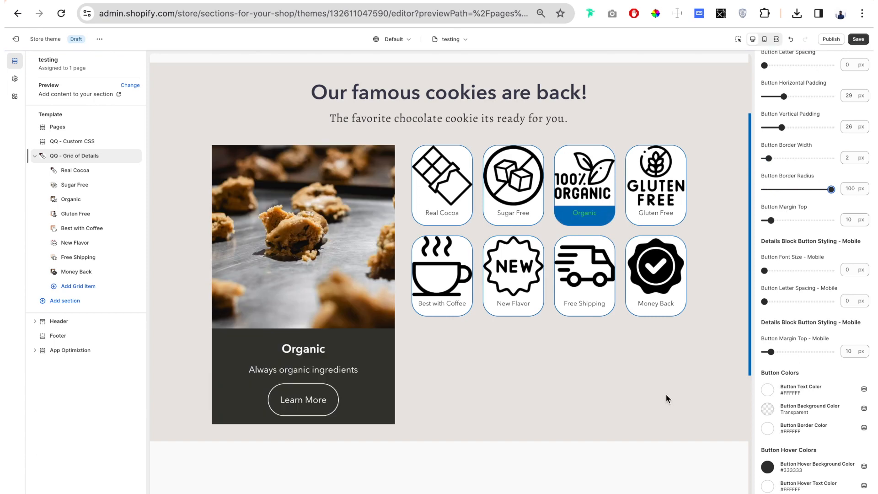
Choose currently used colors for the button's hover background and hover text, and set its hover border color to white (#FFFFFF).
scroll(834, 317, down, 1)
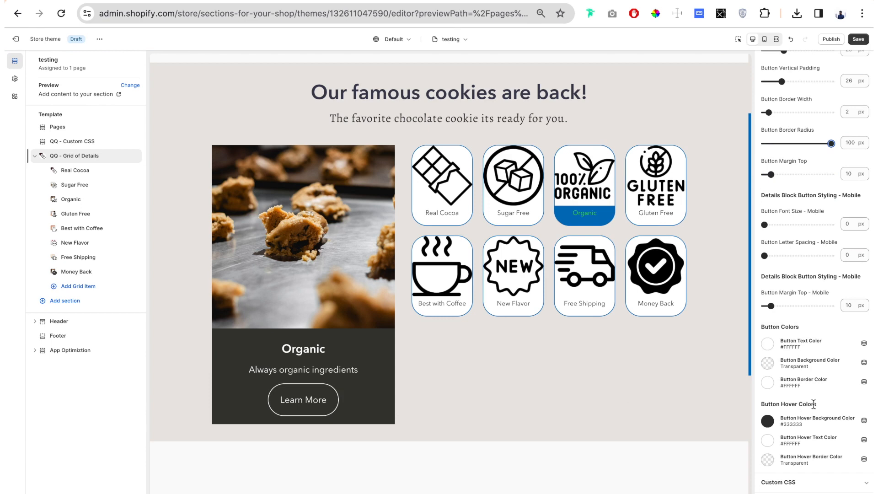
click(768, 421)
click(770, 391)
click(814, 438)
click(809, 410)
click(768, 461)
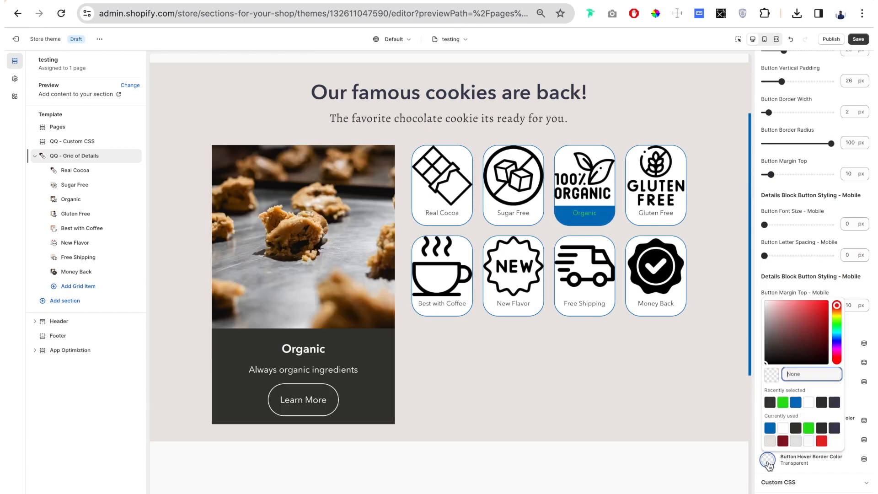
click(809, 403)
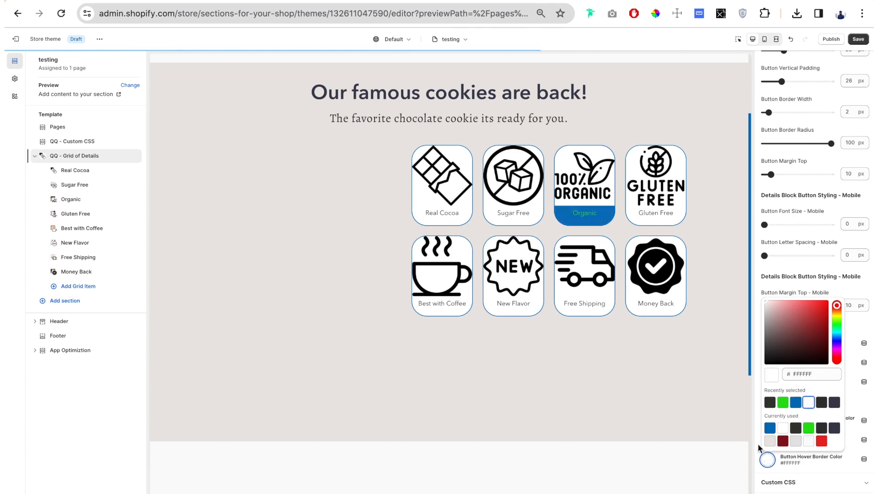